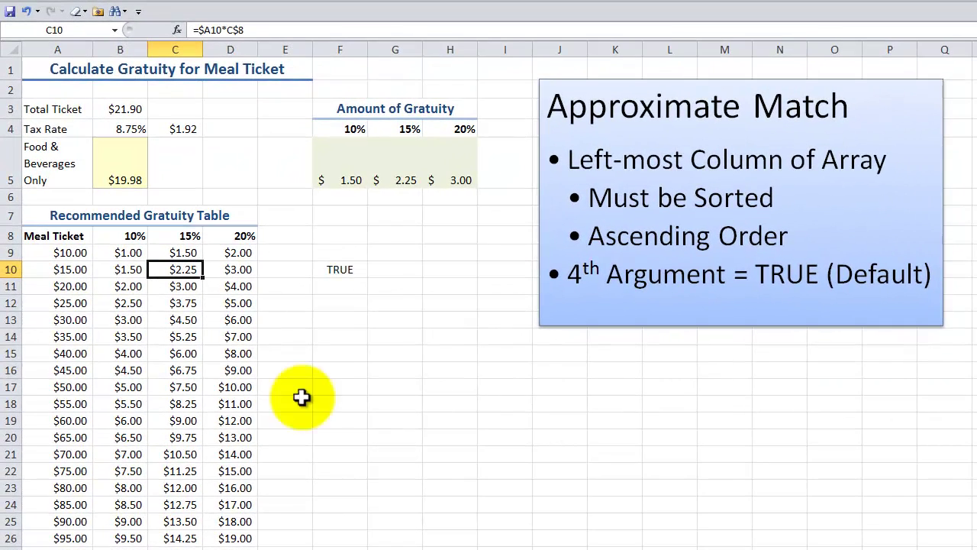
# Inspect the 10% gratuity VLOOKUP formula in F5 and select the TipTable named range in the Recommended Gratuity Table.
pyautogui.doubleClick(343, 177)
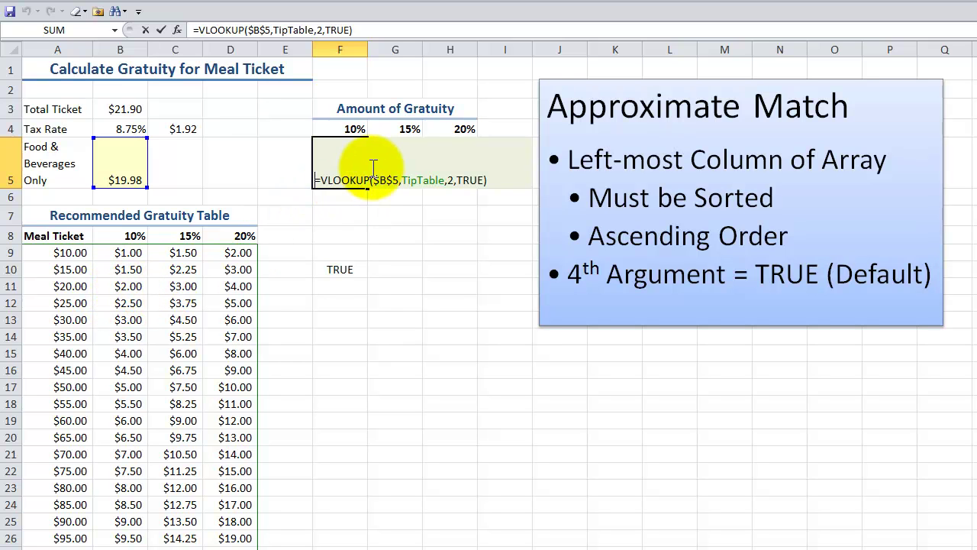
pyautogui.hotkey('ctrl', 'Return')
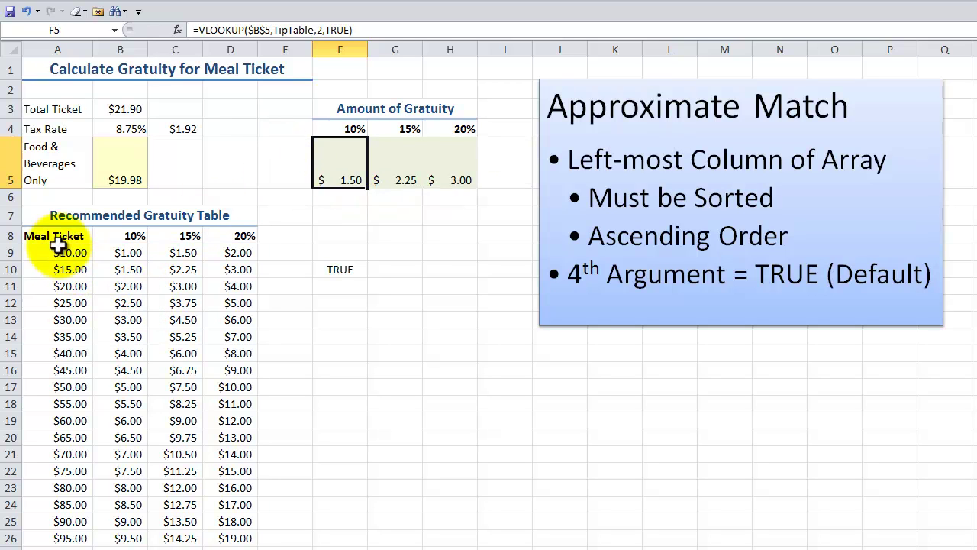
pyautogui.moveTo(48, 252); pyautogui.dragTo(222, 543)
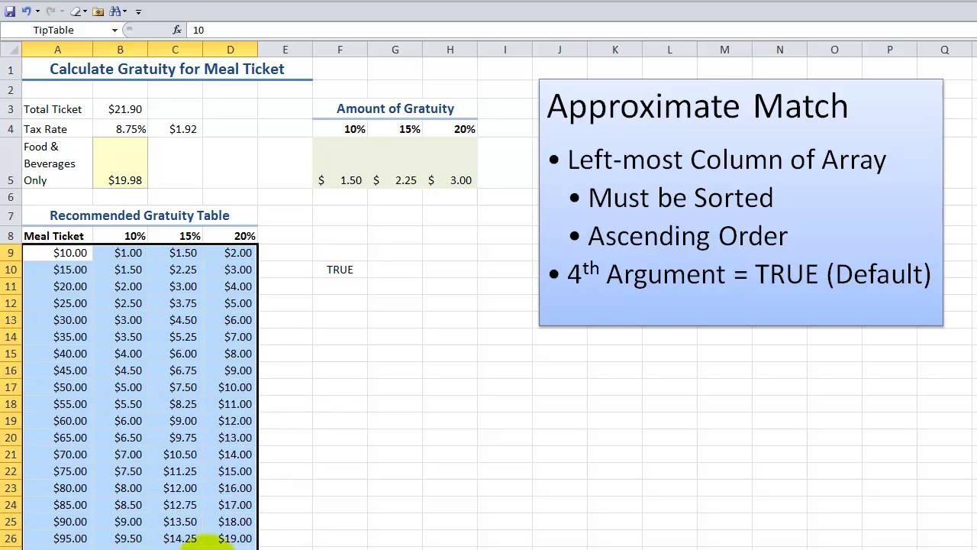
pyautogui.click(136, 368)
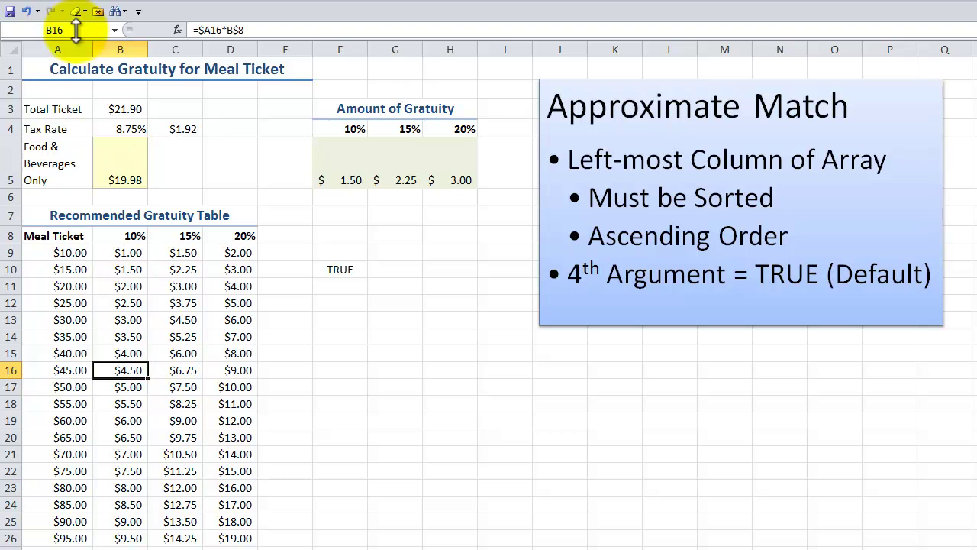
pyautogui.click(116, 31)
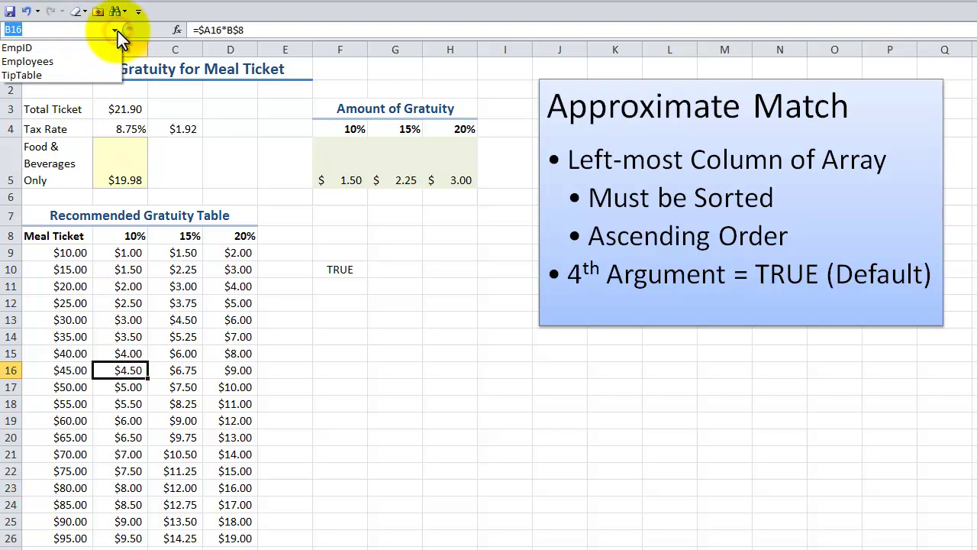
pyautogui.click(69, 71)
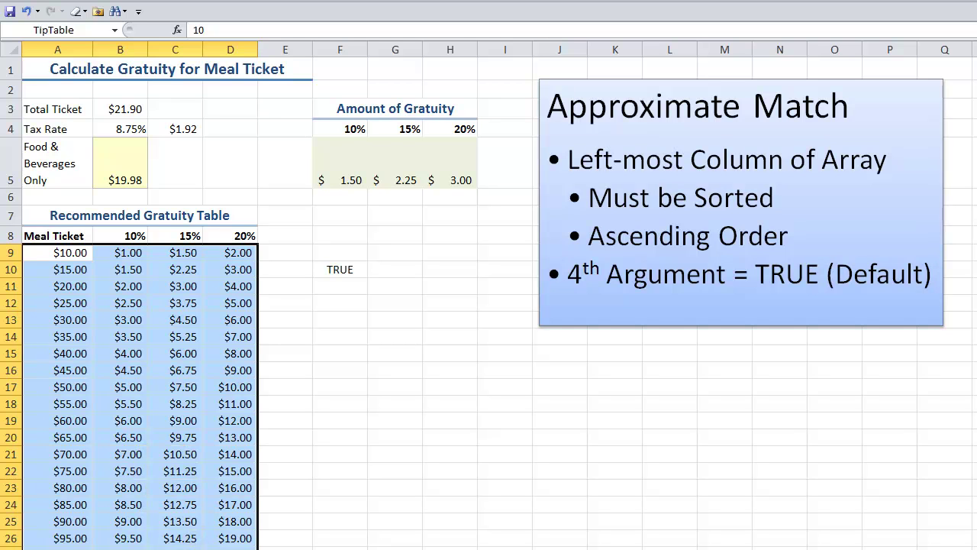
# Review each argument of the VLOOKUP formula in F5: lookup value, table array, column index number and range lookup.
pyautogui.click(345, 172)
pyautogui.doubleClick(345, 171)
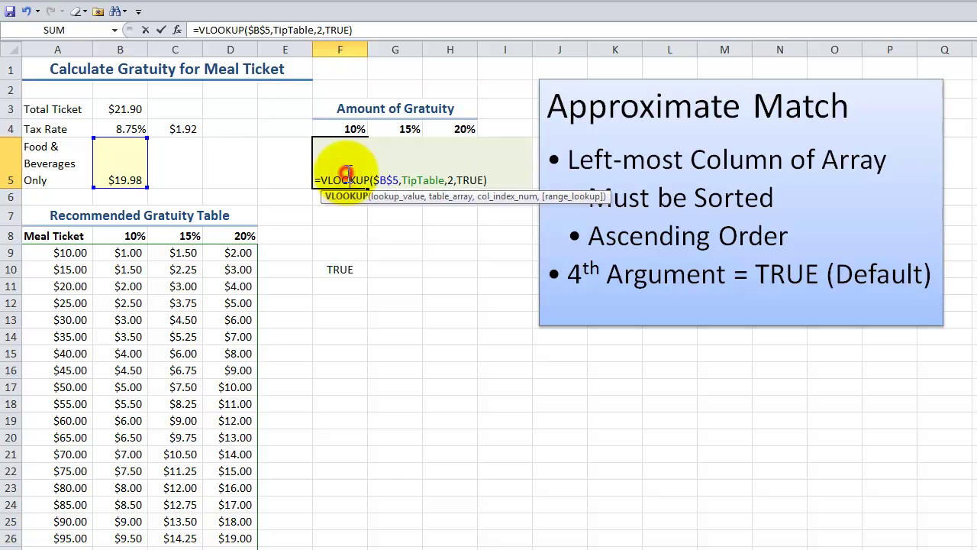
pyautogui.click(387, 197)
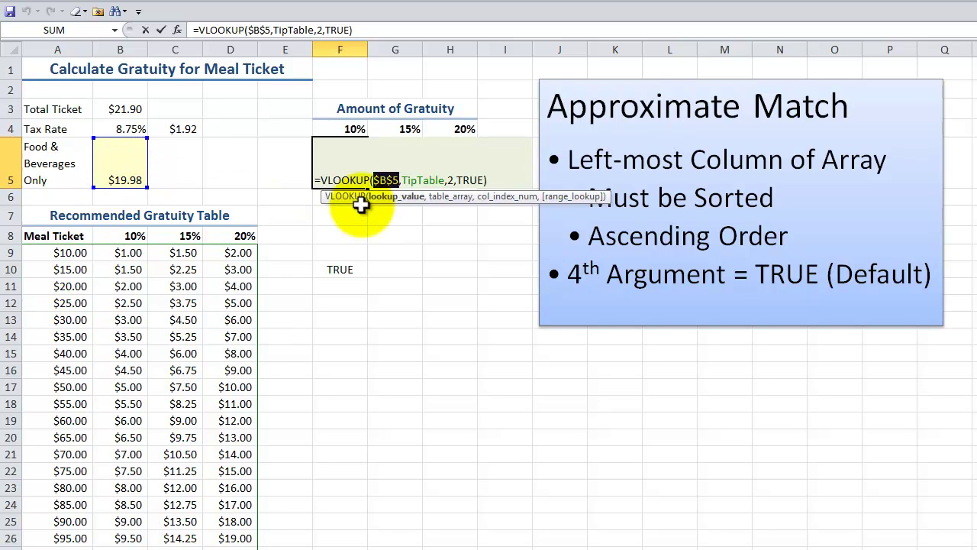
pyautogui.click(442, 197)
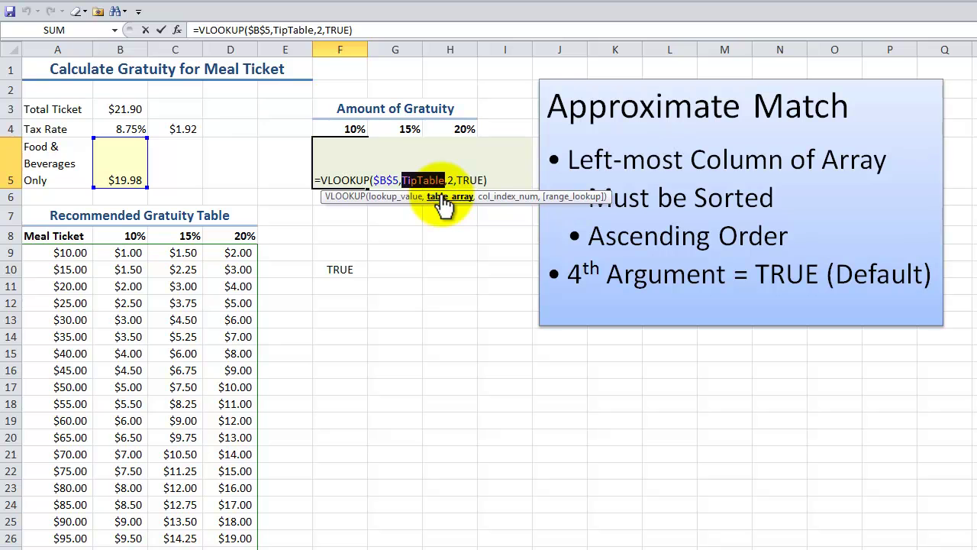
pyautogui.click(493, 199)
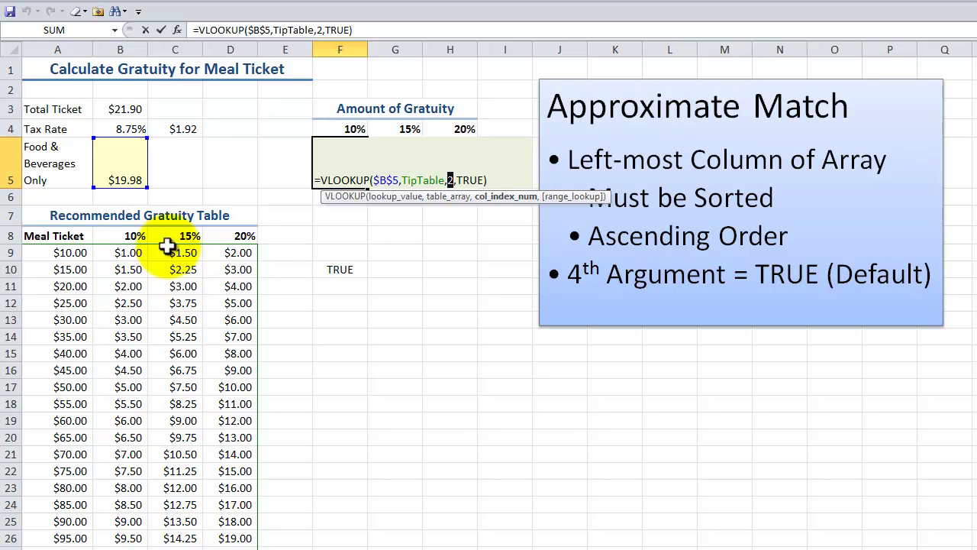
pyautogui.click(562, 199)
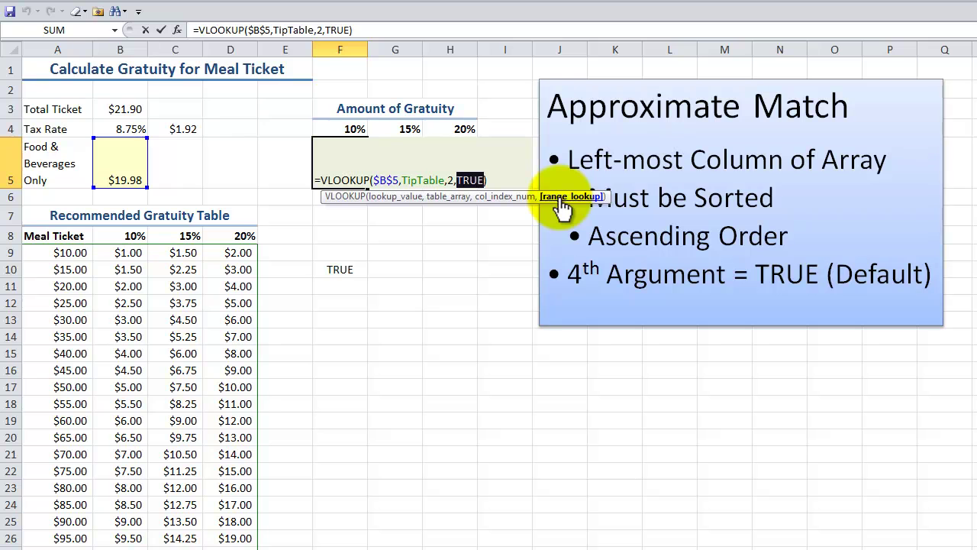
pyautogui.hotkey('ctrl', 'Return')
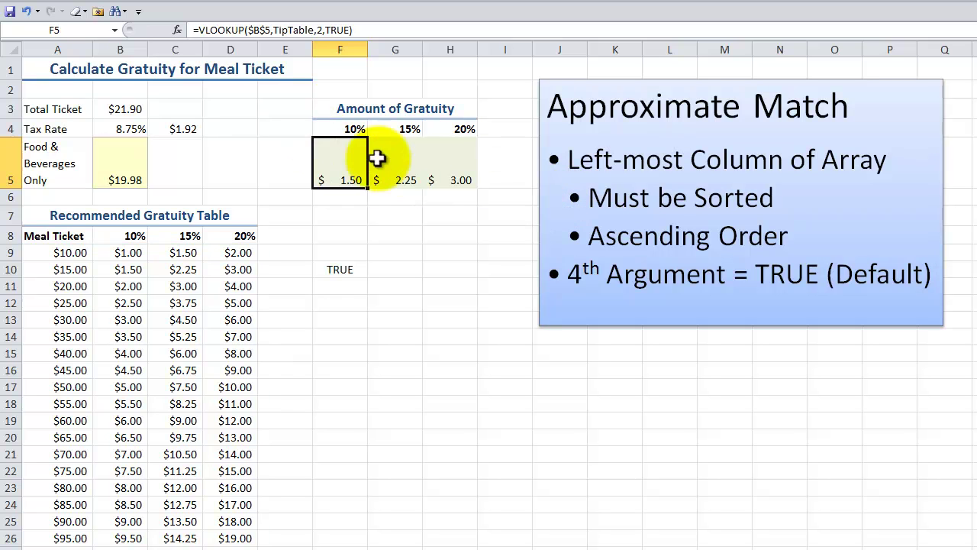
# Inspect the 15% gratuity formula in G5 and clear the cell.
pyautogui.click(405, 162)
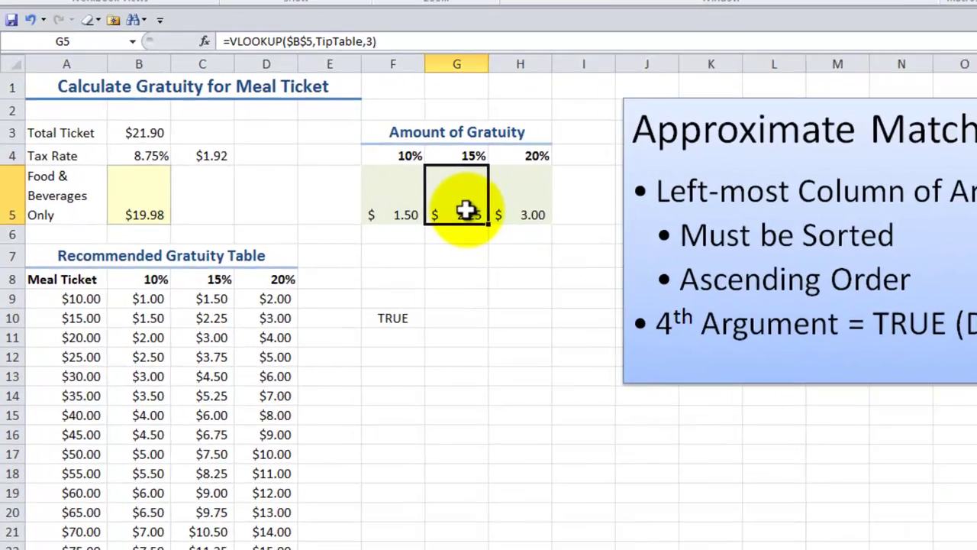
pyautogui.doubleClick(411, 178)
pyautogui.hotkey('ctrl', 'Return')
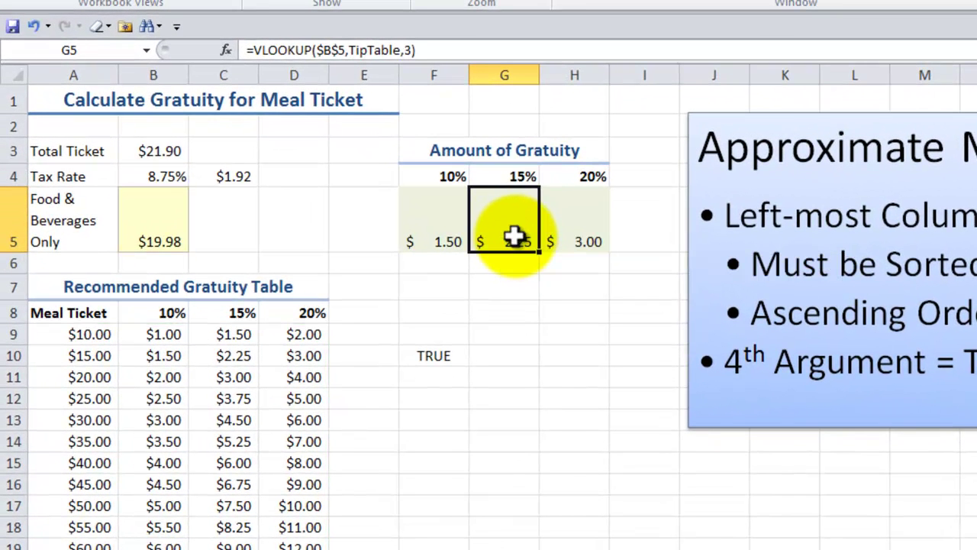
pyautogui.press('Delete')
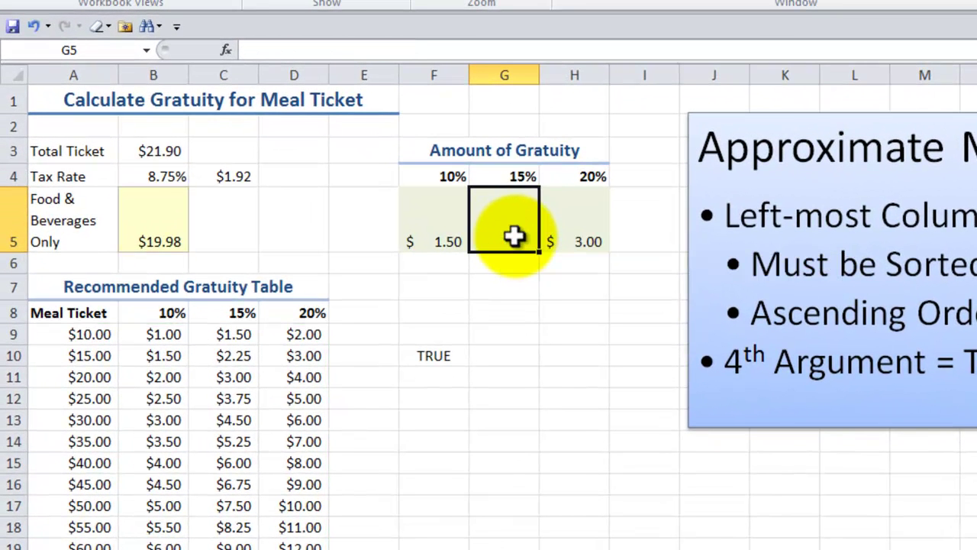
# Start a VLOOKUP formula in G5 with the absolute reference $B$5 as the lookup value.
pyautogui.write('=vloo')
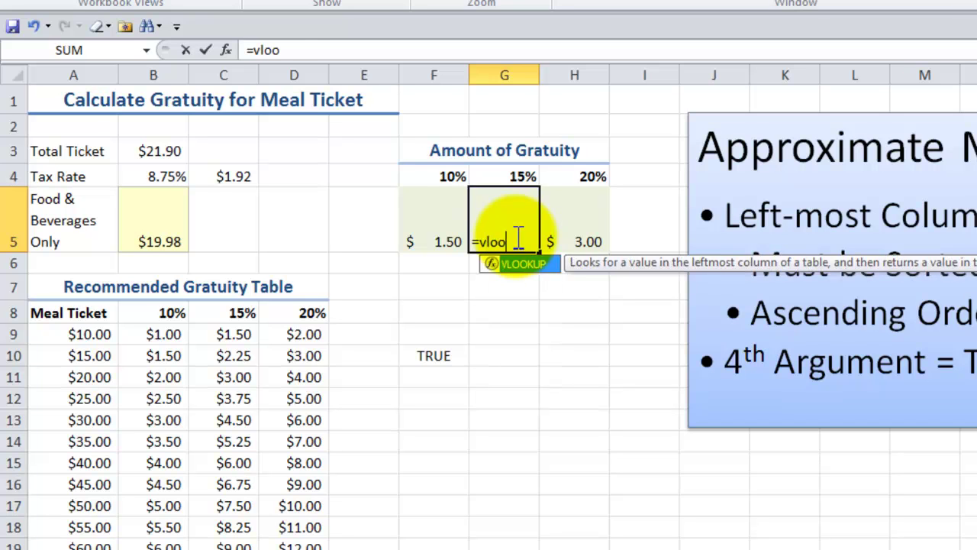
pyautogui.press('Tab')
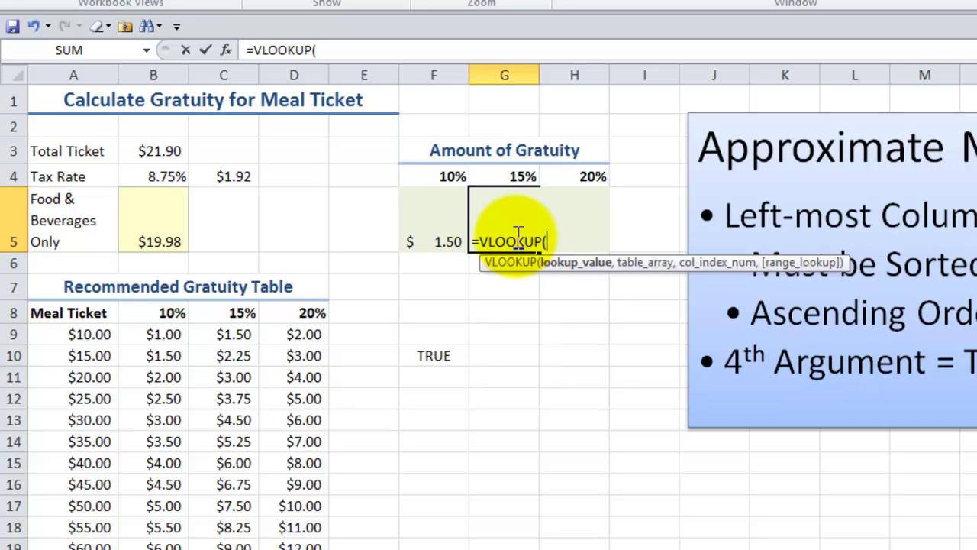
pyautogui.click(155, 221)
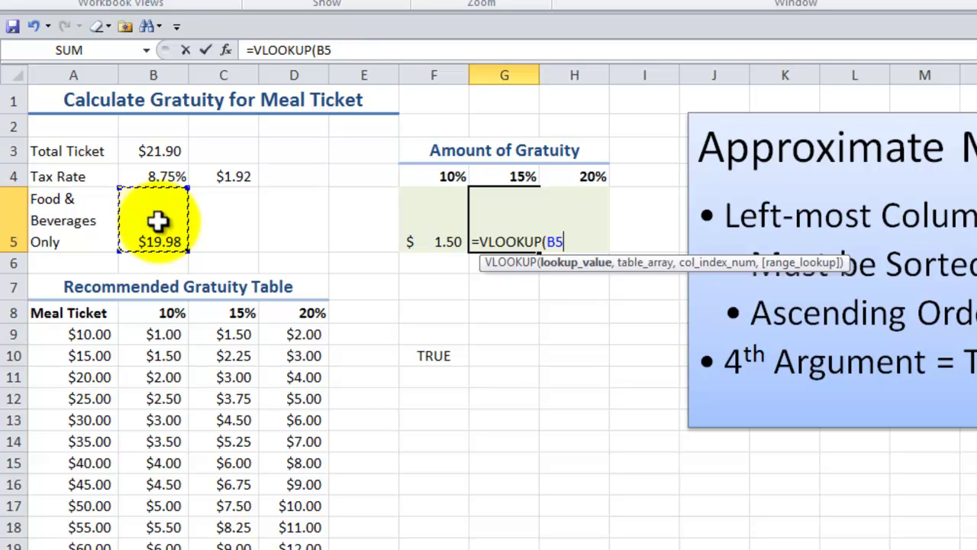
pyautogui.press('F4')
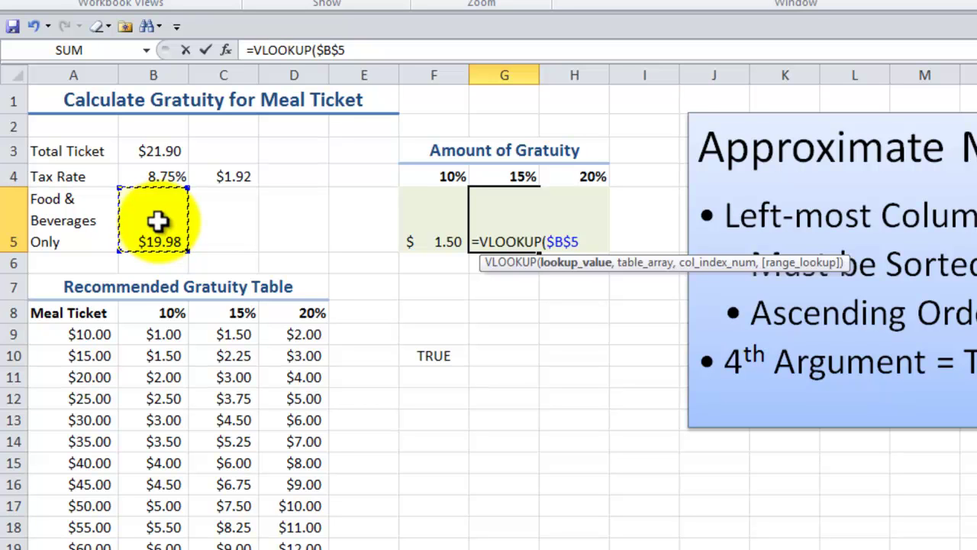
pyautogui.write(',')
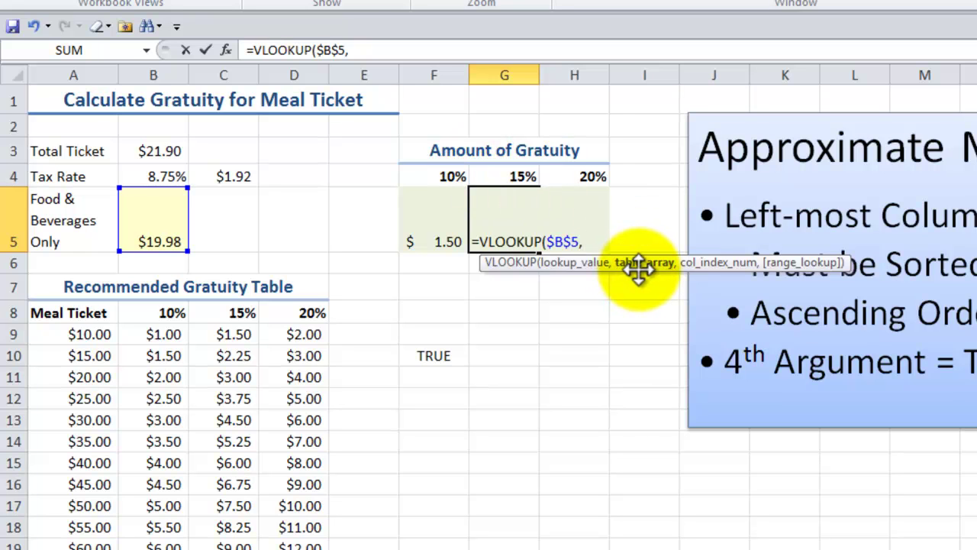
# Complete the G5 VLOOKUP with the name TipTable as table array and column index 3, omitting the range lookup argument.
pyautogui.press('F3')
pyautogui.moveTo(874, 269); pyautogui.dragTo(708, 281)
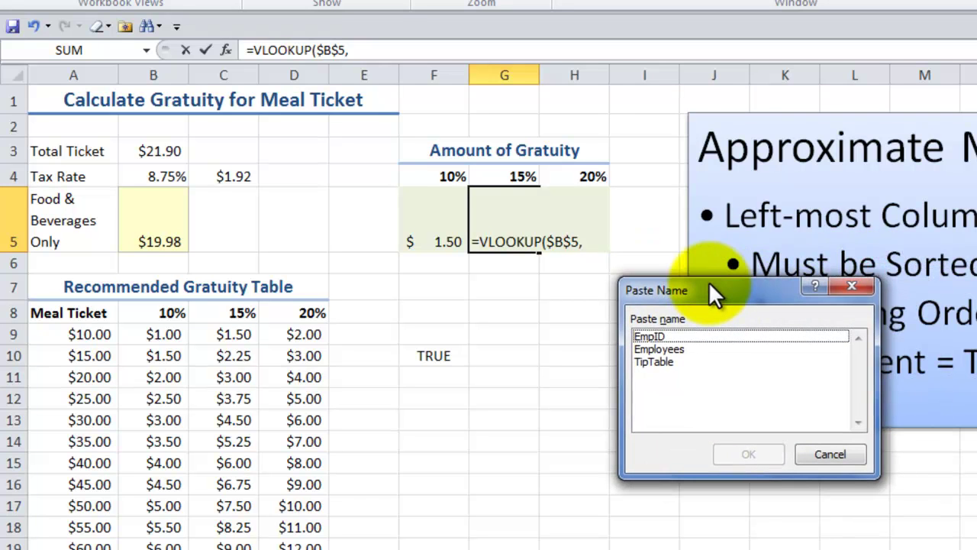
pyautogui.click(658, 362)
pyautogui.click(755, 455)
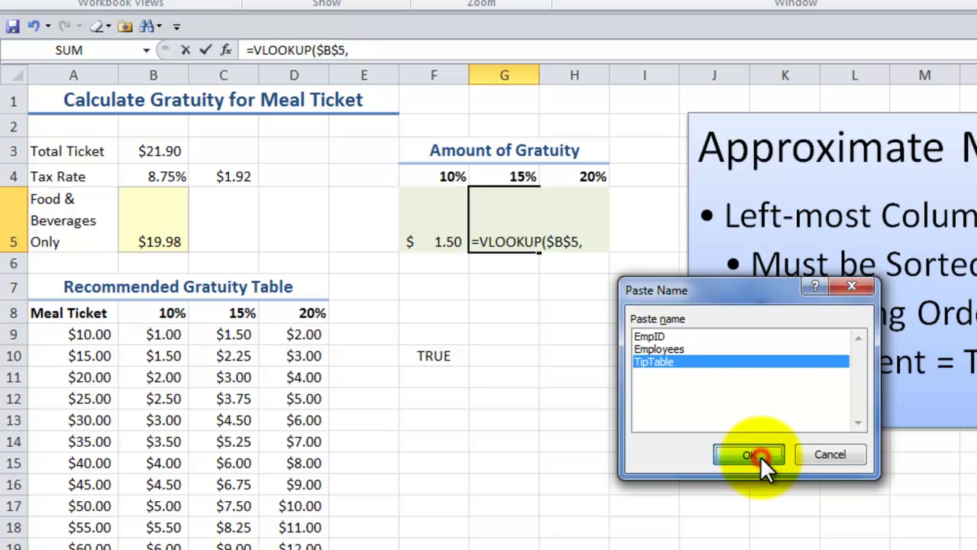
pyautogui.write(',')
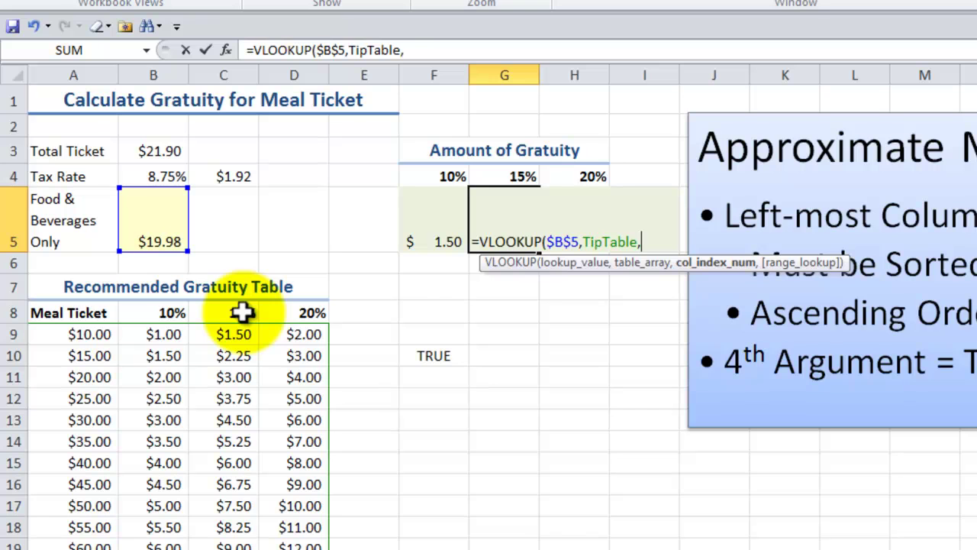
pyautogui.write('3')
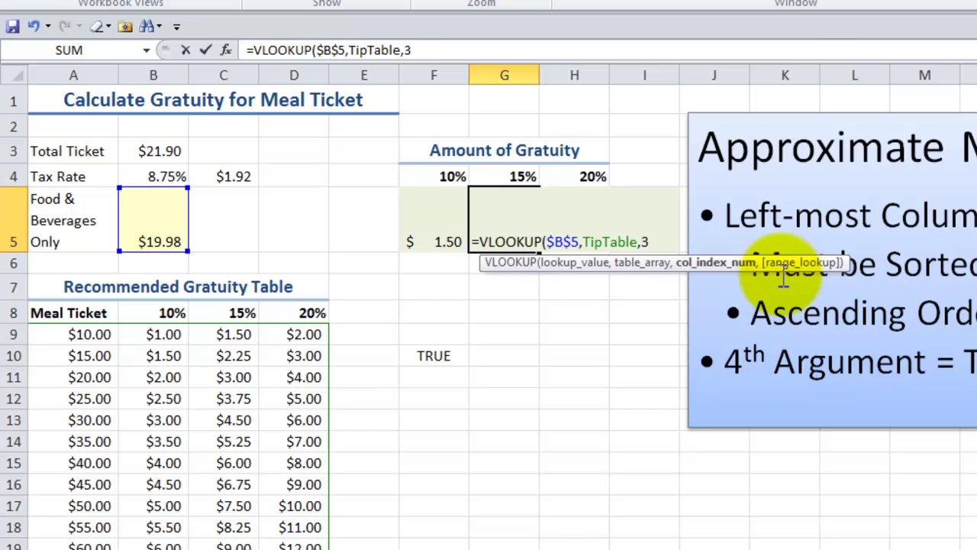
pyautogui.write(')')
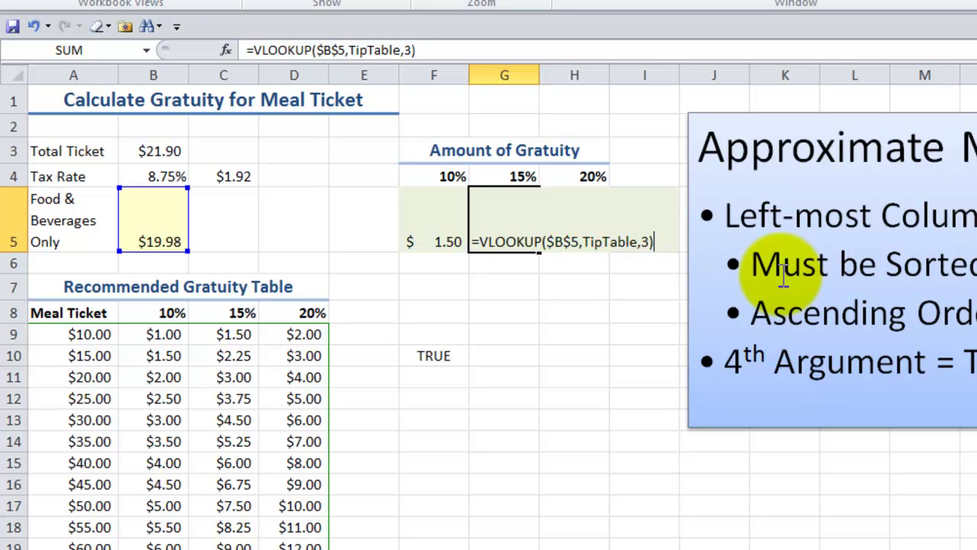
pyautogui.hotkey('ctrl', 'Return')
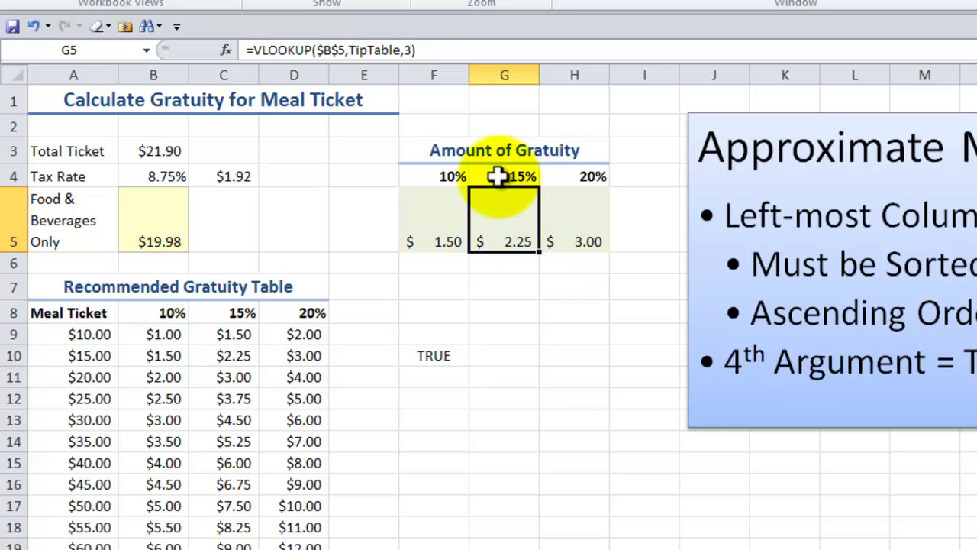
# Compare the food and beverages amount in B5 with meal tickets A10:A11, and examine the OR test formula in F10.
pyautogui.click(153, 214)
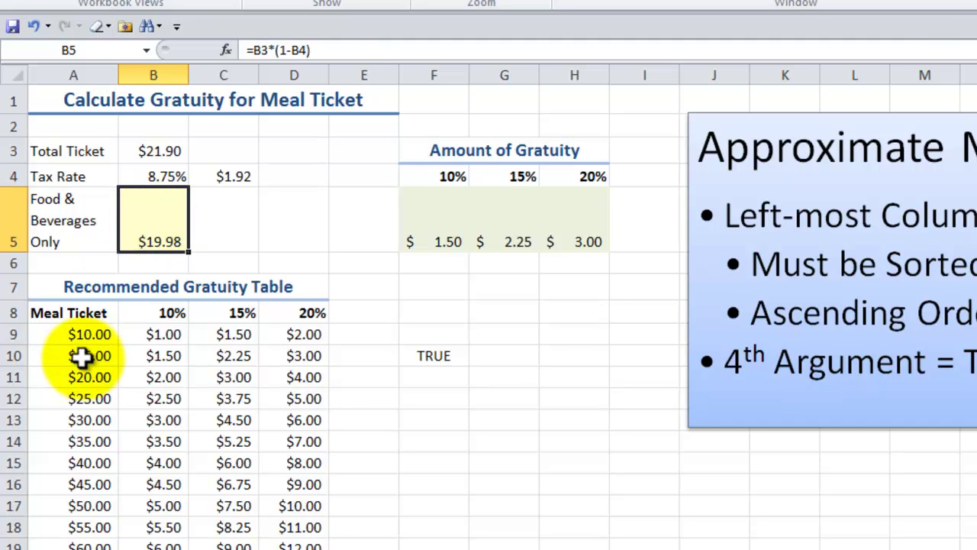
pyautogui.moveTo(83, 357); pyautogui.dragTo(85, 372)
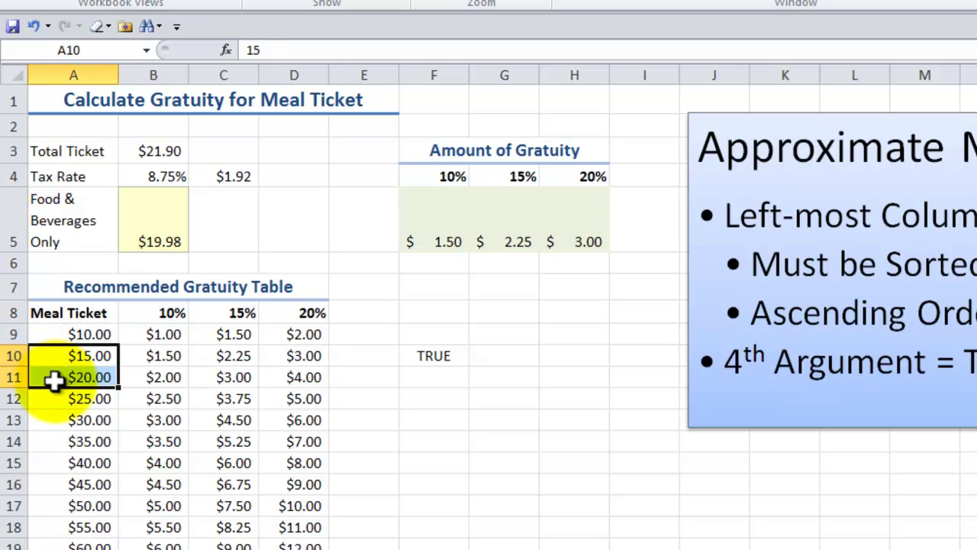
pyautogui.click(447, 354)
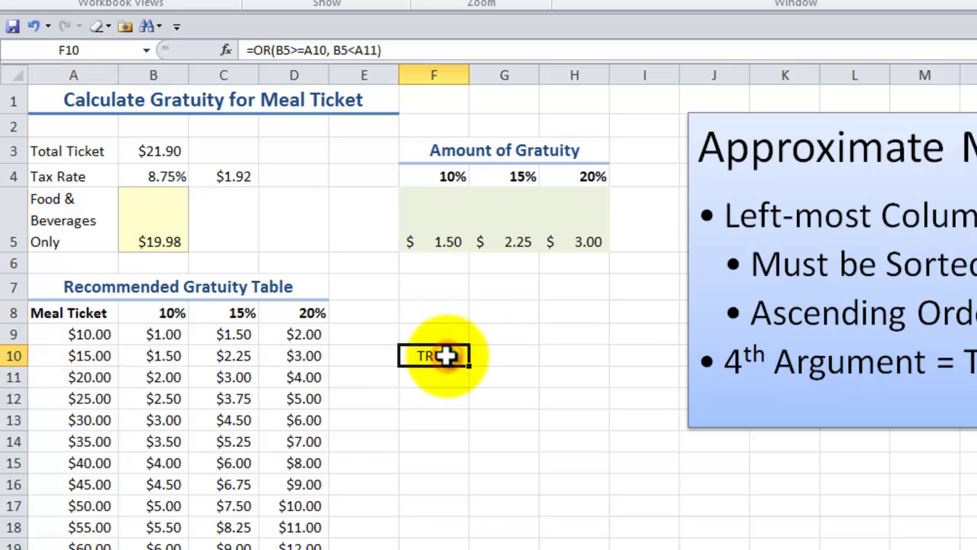
pyautogui.doubleClick(447, 355)
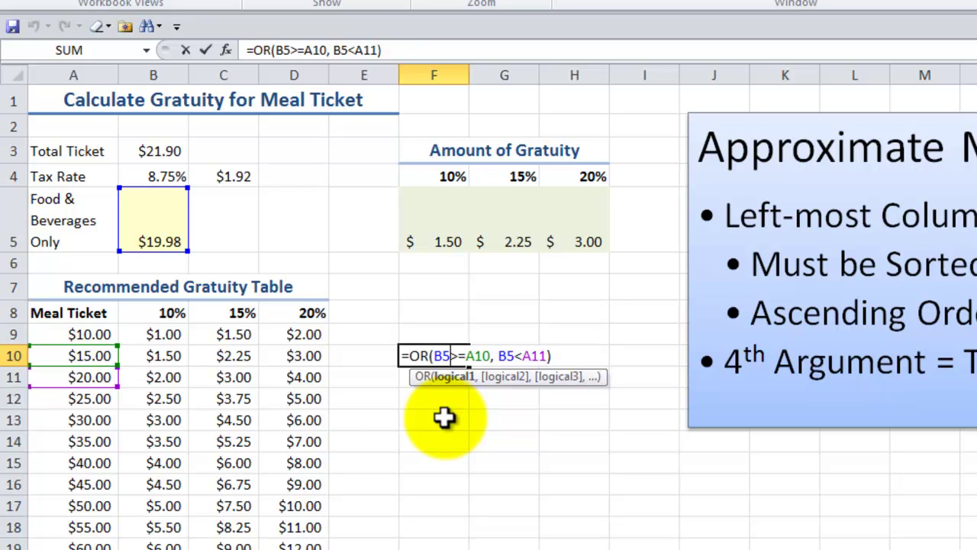
# Set the Total Ticket in B3 to 35.75 and check the Food & Beverages amount against the $30.00 meal ticket row.
pyautogui.click(164, 148)
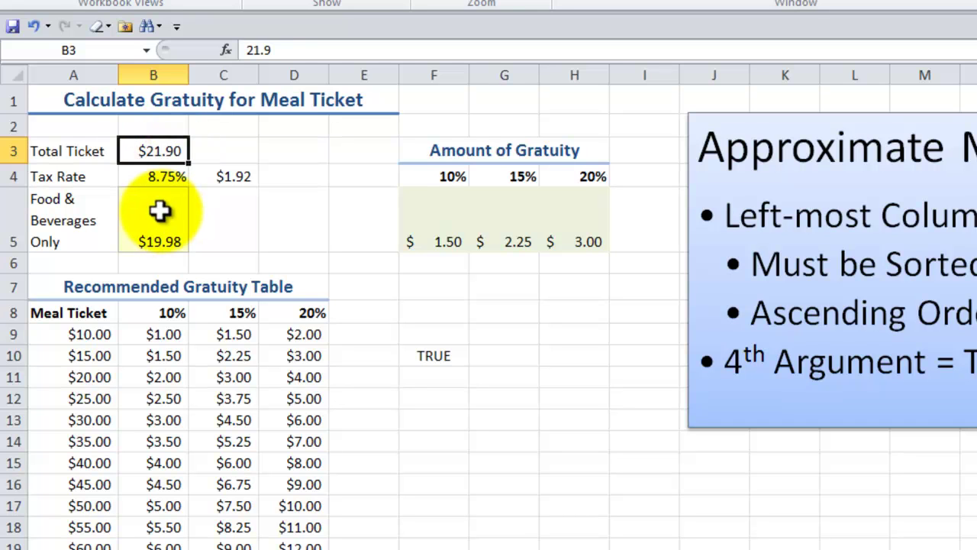
pyautogui.write('35')
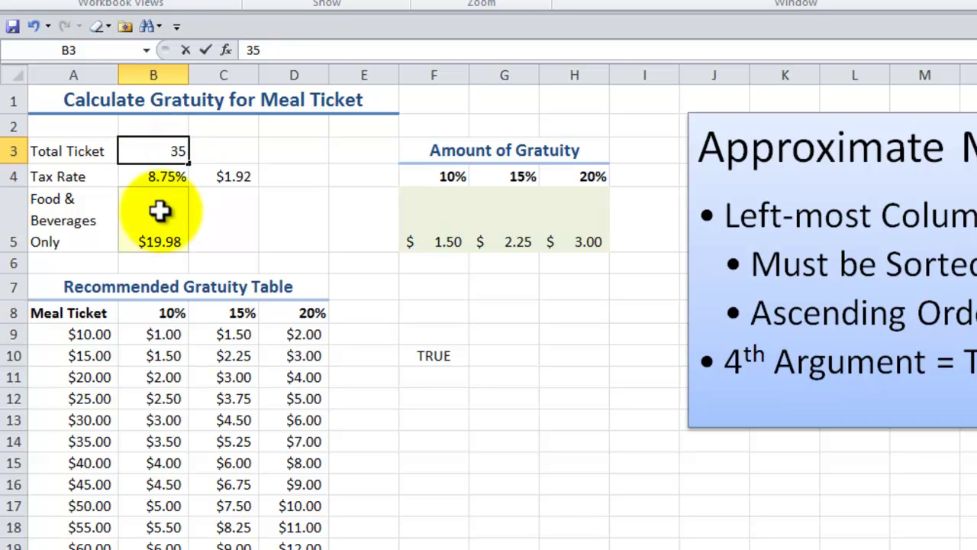
pyautogui.write('.75')
pyautogui.press('Return')
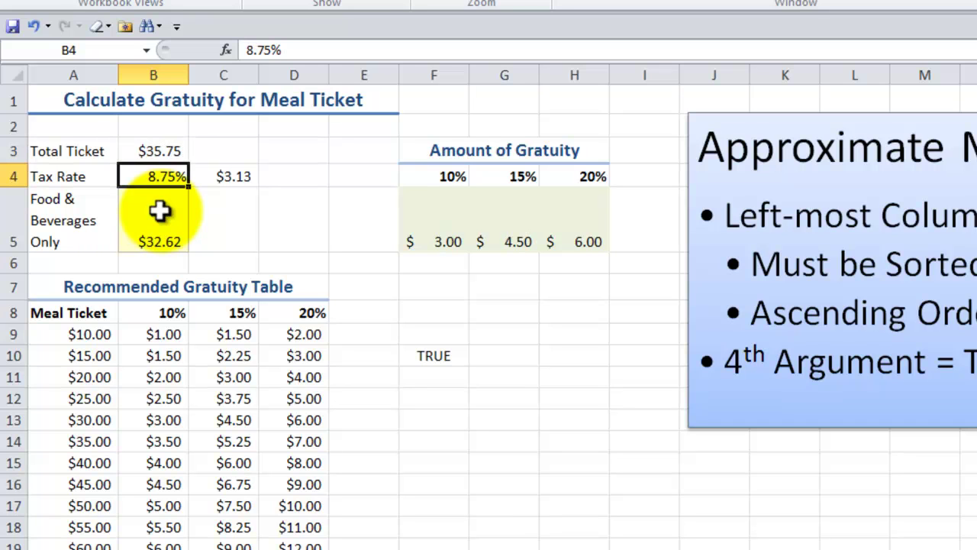
pyautogui.click(162, 221)
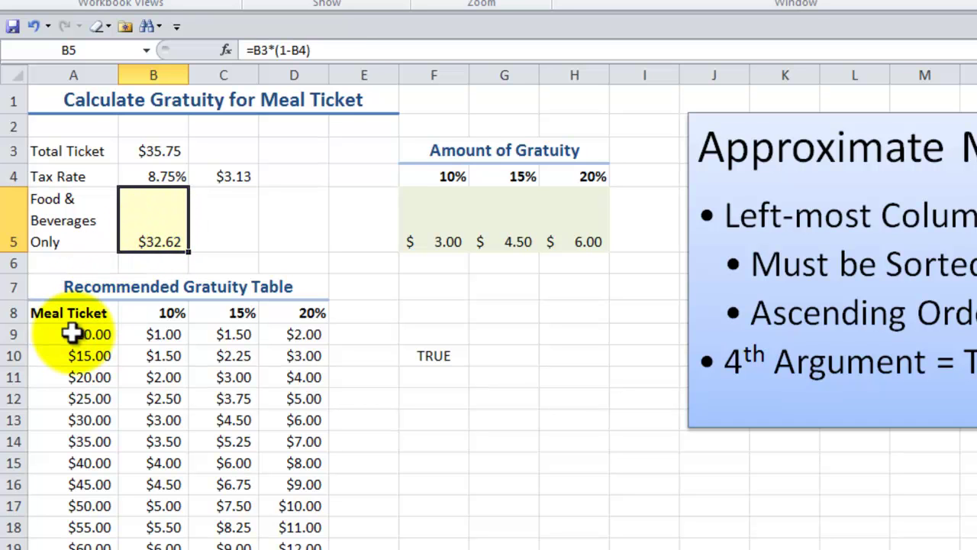
pyautogui.click(89, 419)
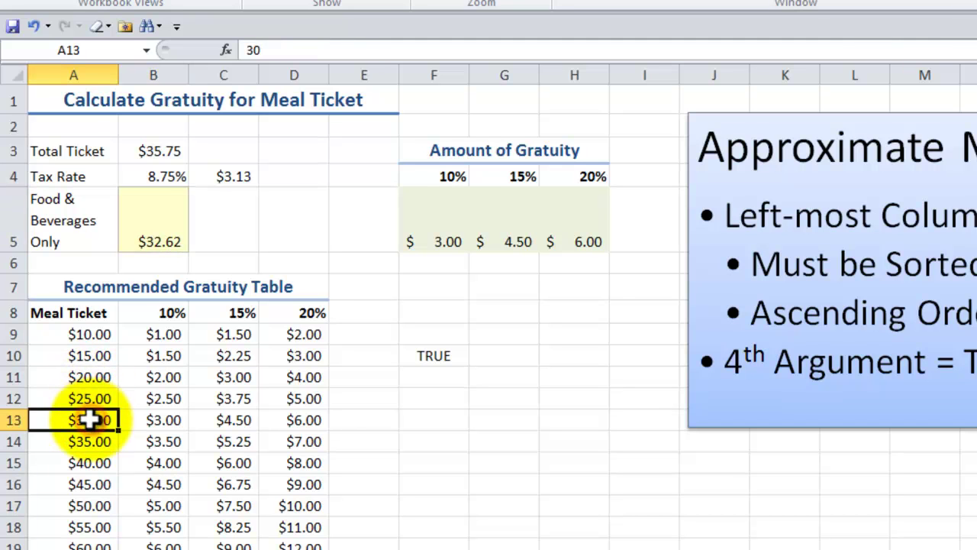
# Compare meal tickets A13 and A14 with the food and beverages amount, and check B13:D13 against the three looked-up gratuity amounts.
pyautogui.click(59, 444)
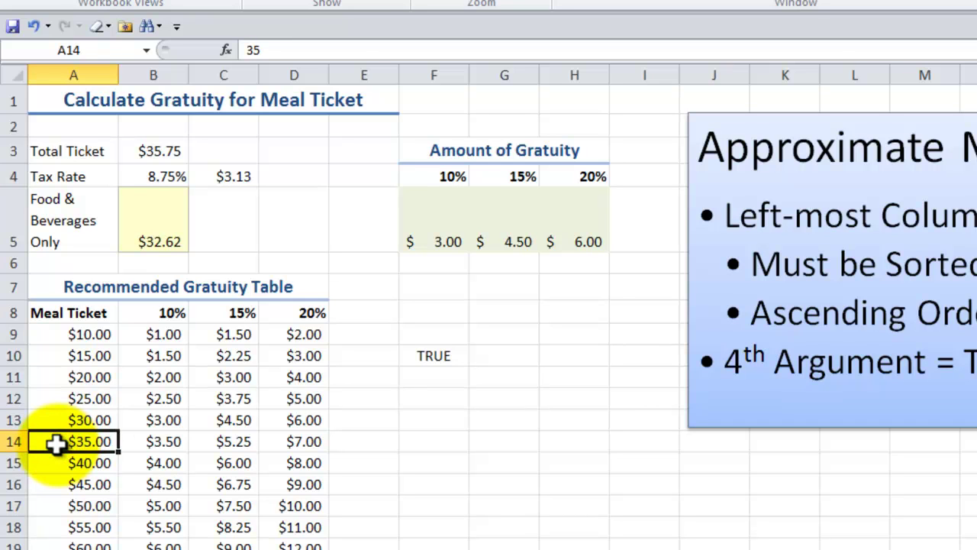
pyautogui.press('Up')
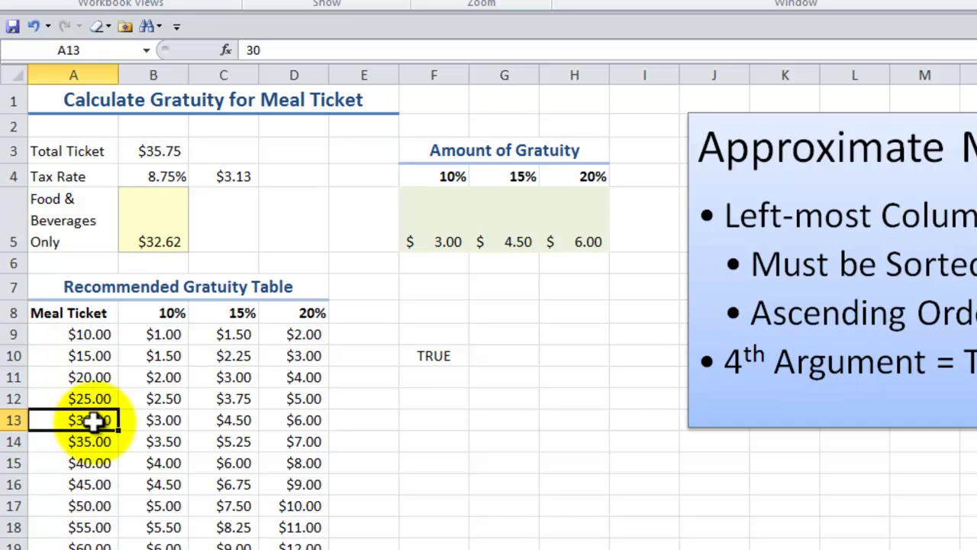
pyautogui.click(168, 422)
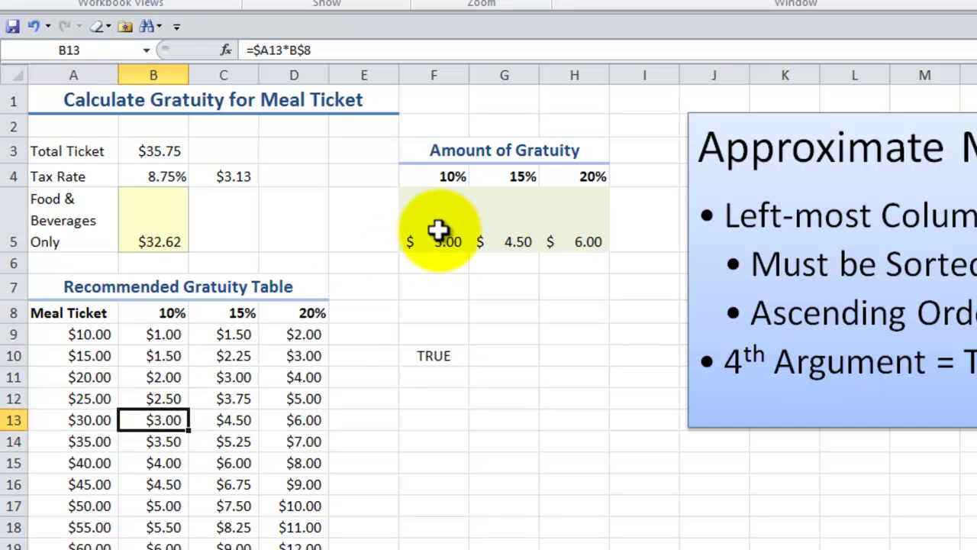
pyautogui.click(239, 418)
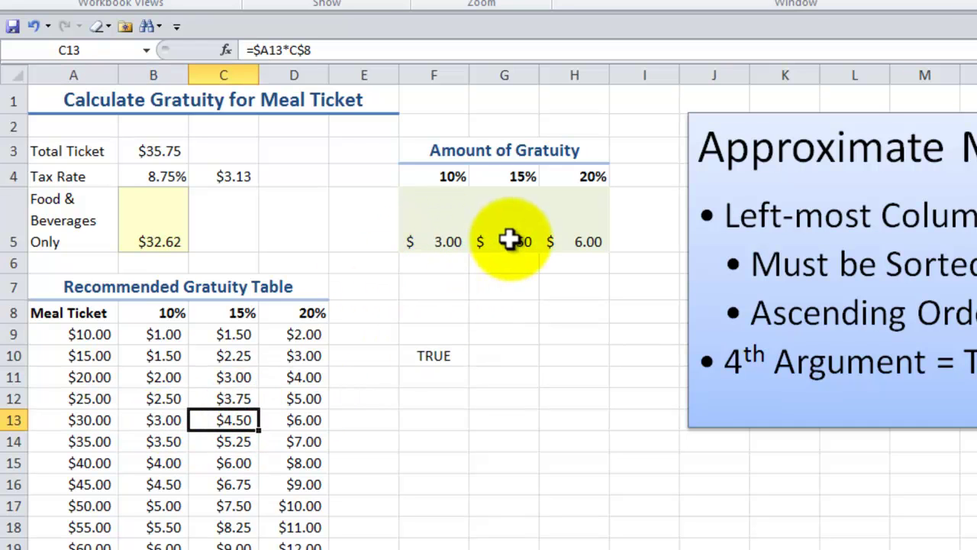
pyautogui.click(306, 419)
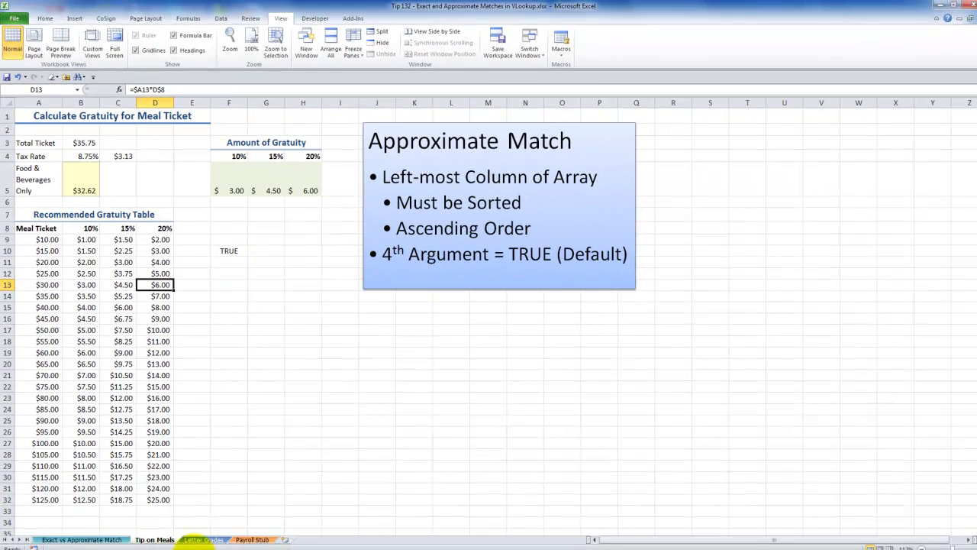
# On the Letter Grades sheet, review the scoring table A5:B9 and set Student 1's score in G4 to 39.
pyautogui.click(202, 539)
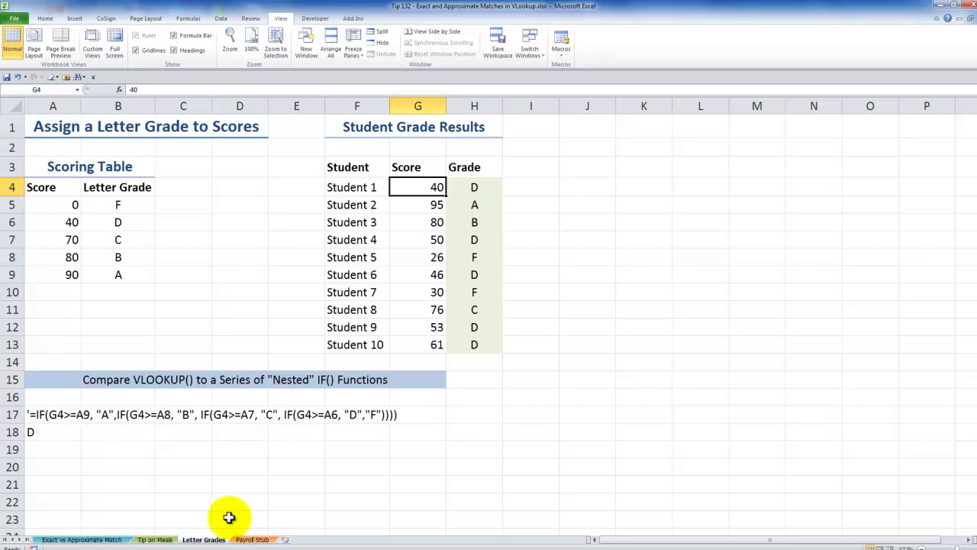
pyautogui.click(71, 203)
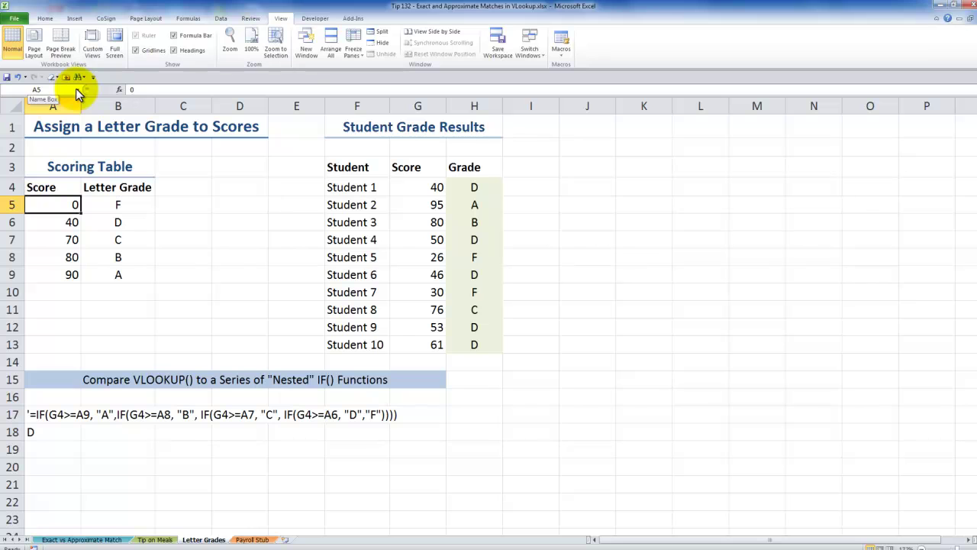
pyautogui.moveTo(55, 205); pyautogui.dragTo(117, 273)
pyautogui.click(419, 188)
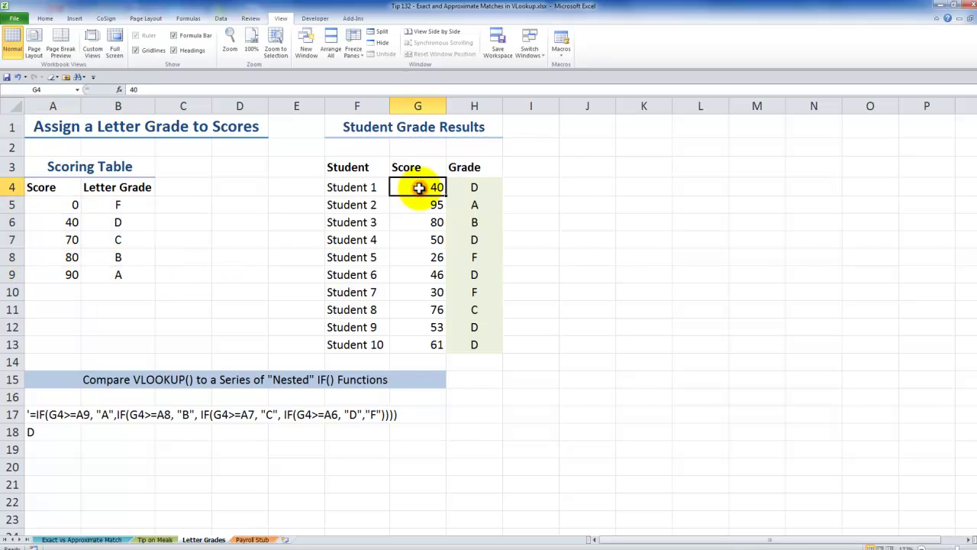
pyautogui.write('39')
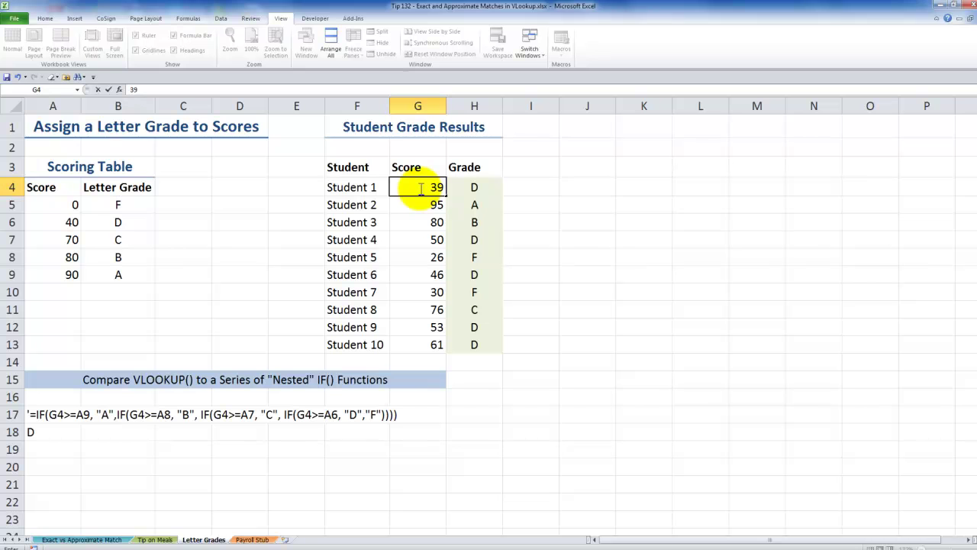
pyautogui.press('Tab')
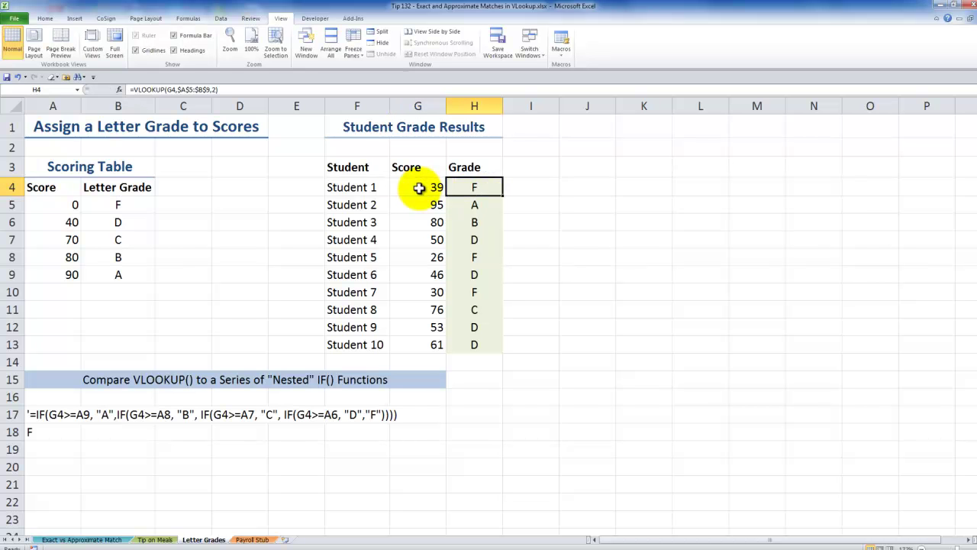
# Review the VLOOKUP arguments in Student 1's grade cell H4 and add TRUE as the range lookup argument.
pyautogui.doubleClick(484, 184)
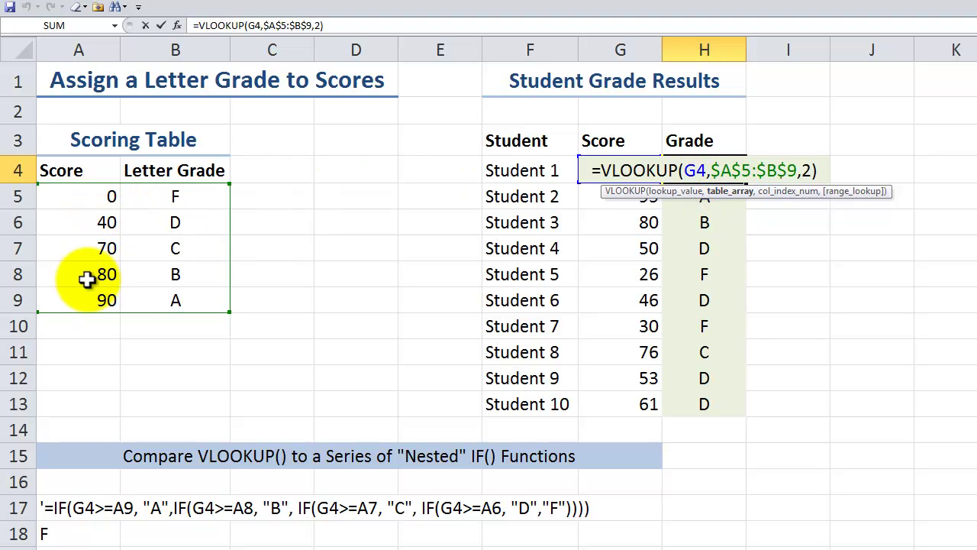
pyautogui.click(710, 169)
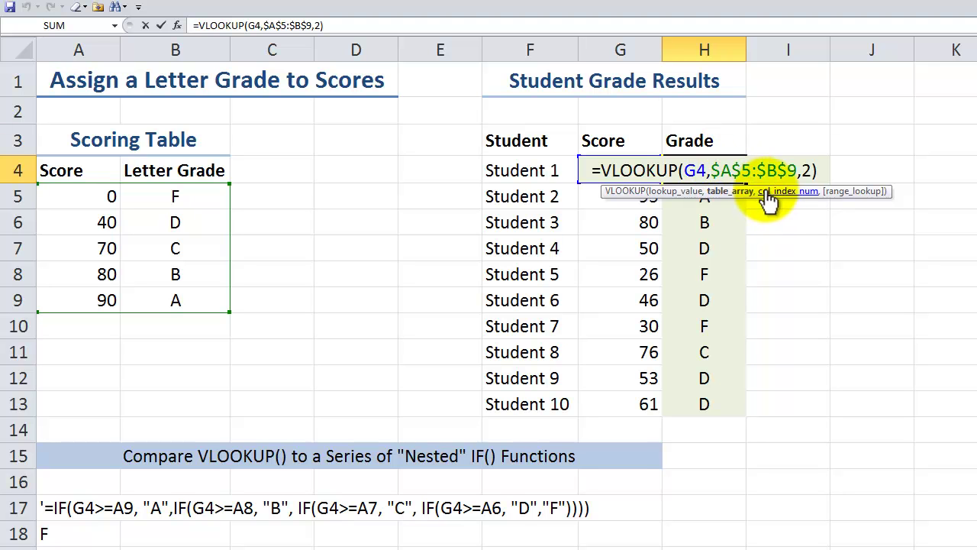
pyautogui.click(769, 191)
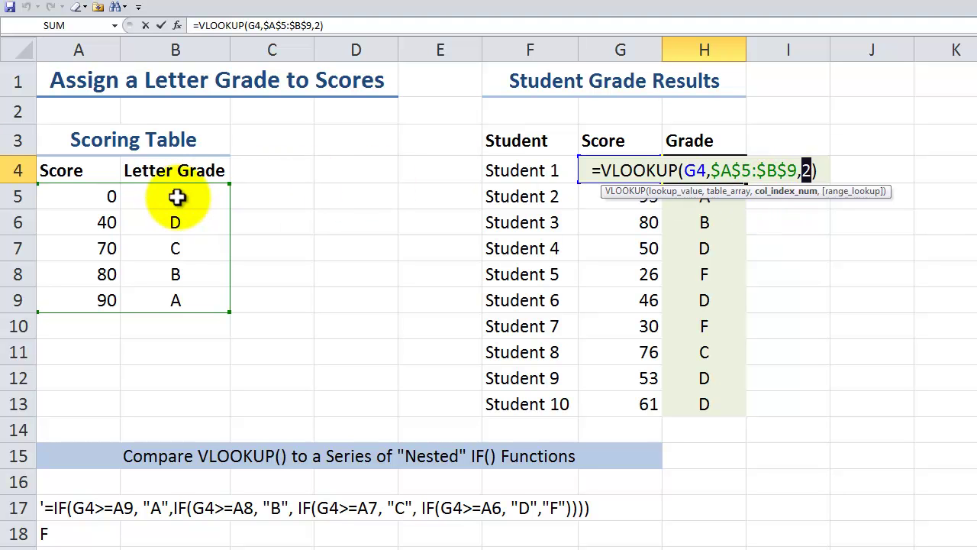
pyautogui.click(820, 173)
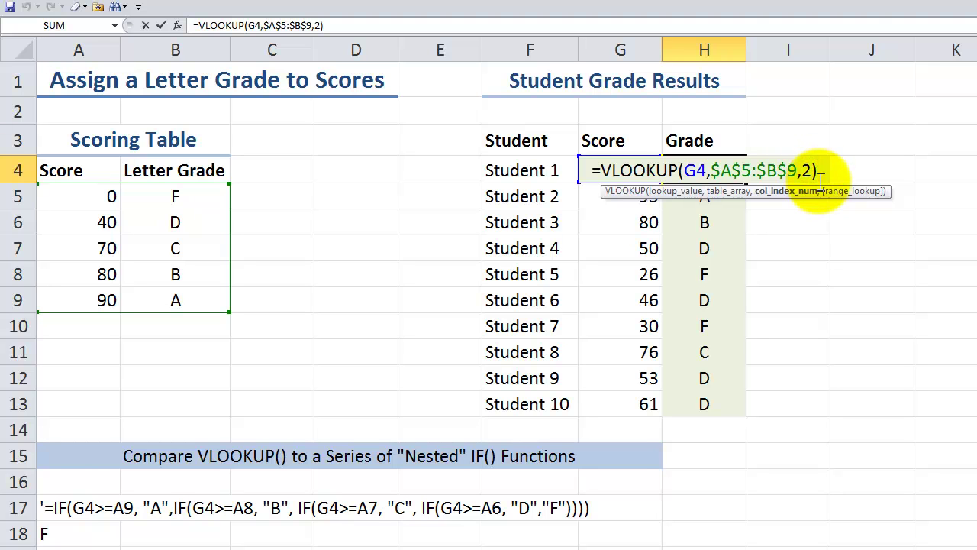
pyautogui.write(',TRUE')
pyautogui.hotkey('ctrl', 'Return')
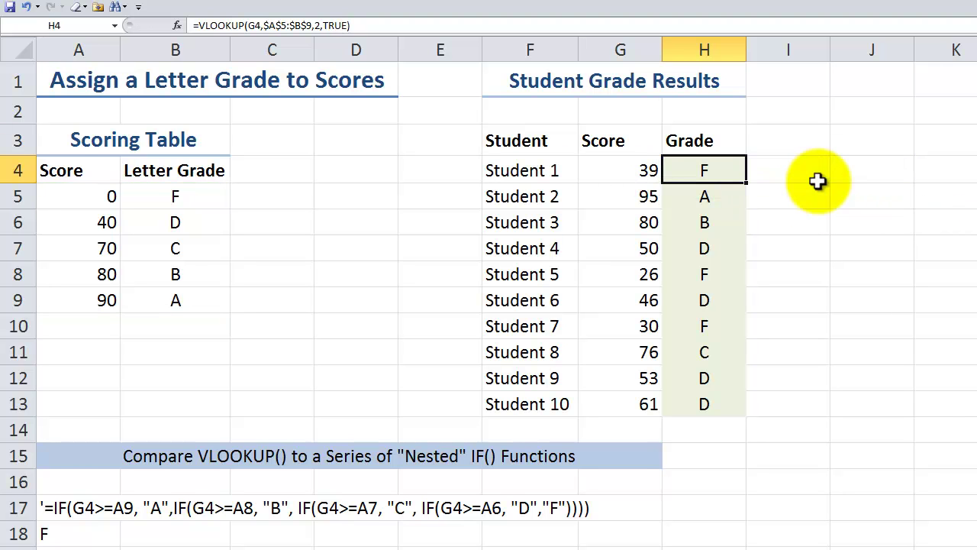
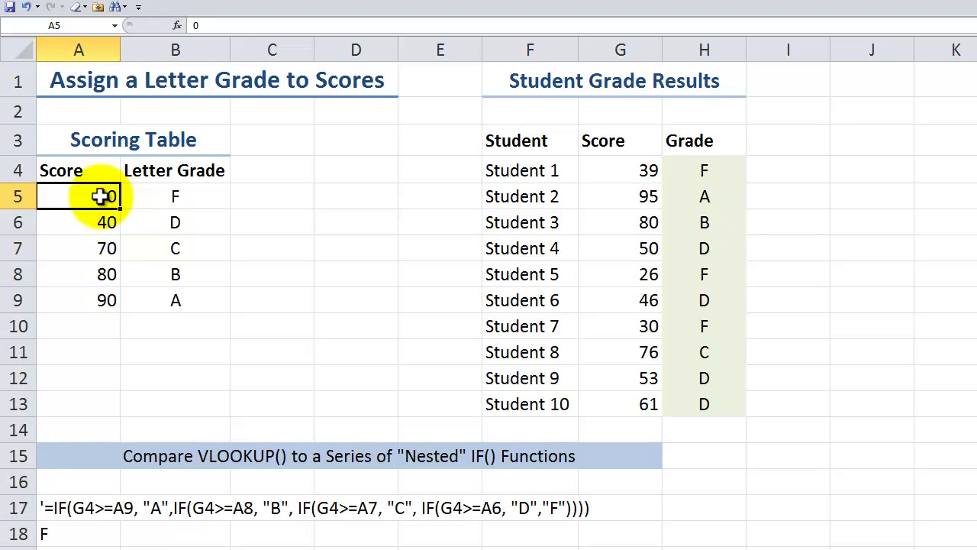
# Check the lowest score threshold and its letter grade in A5:B5, and set Student 1's score in G4 to 40.
pyautogui.moveTo(100, 197); pyautogui.dragTo(94, 213)
pyautogui.click(93, 197)
pyautogui.click(188, 196)
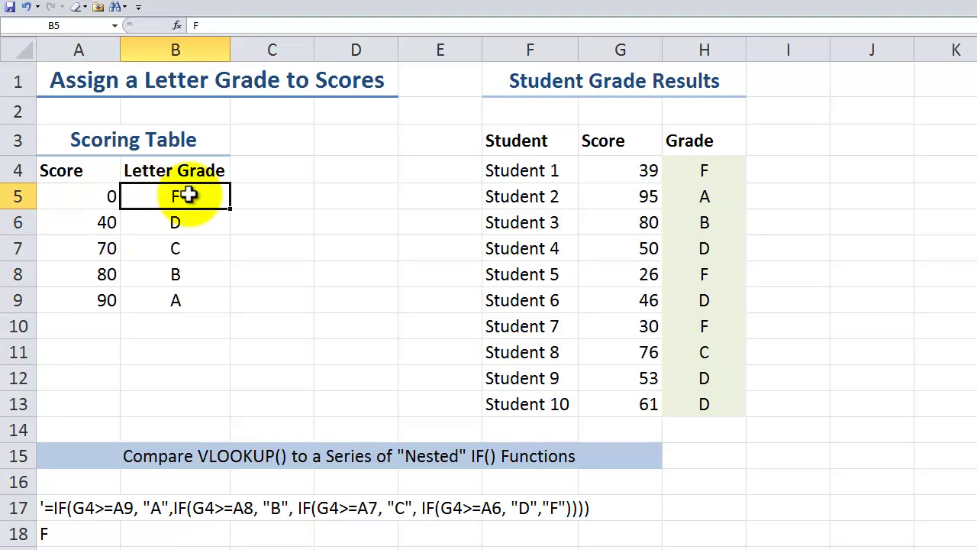
pyautogui.click(630, 173)
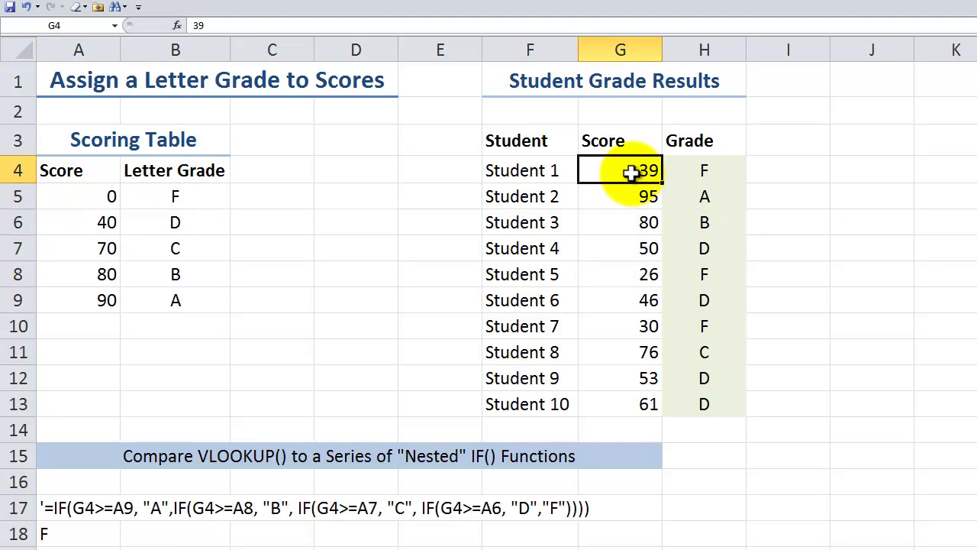
pyautogui.write('40')
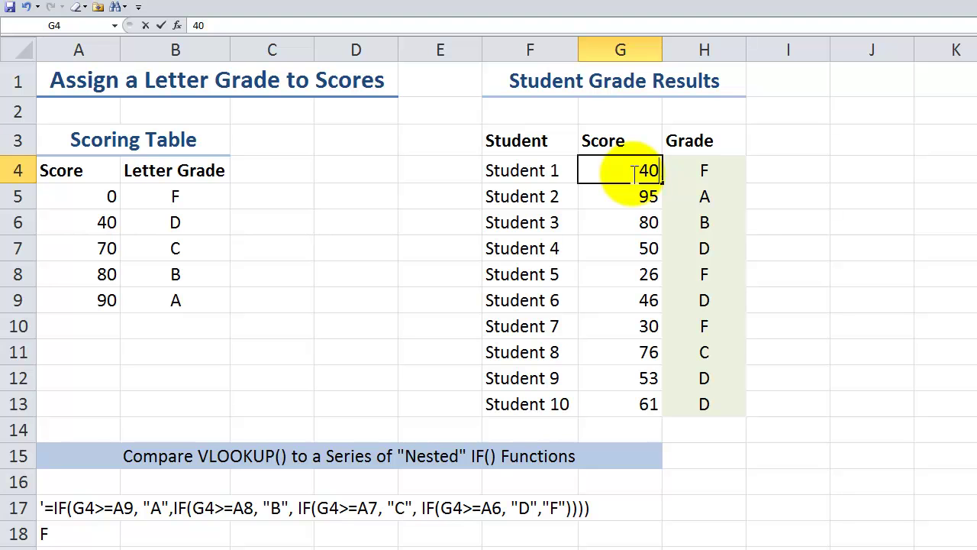
pyautogui.hotkey('ctrl', 'Return')
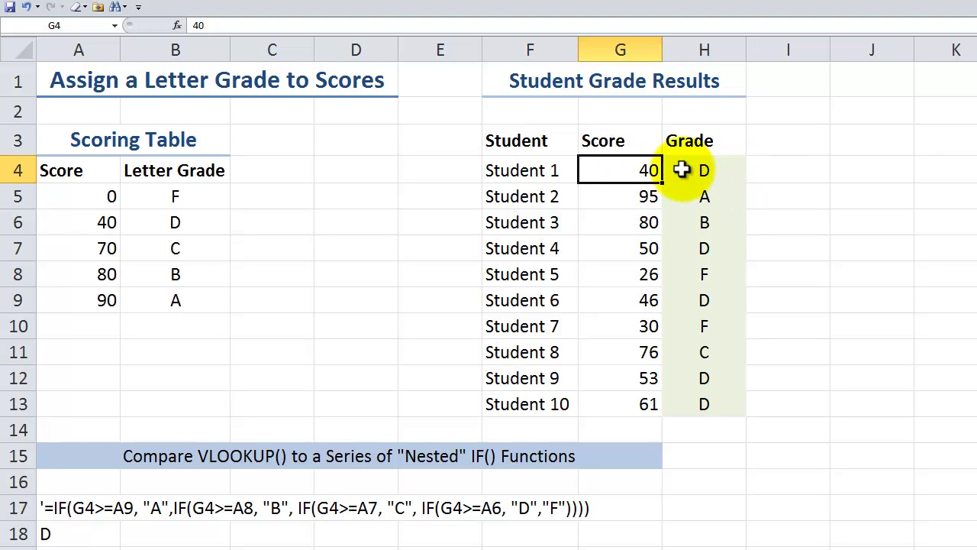
# Check score thresholds A6:A7 against Student 1's grade, and examine the nested IF alternative in A17 and A18 that tests G4.
pyautogui.moveTo(87, 222); pyautogui.dragTo(84, 243)
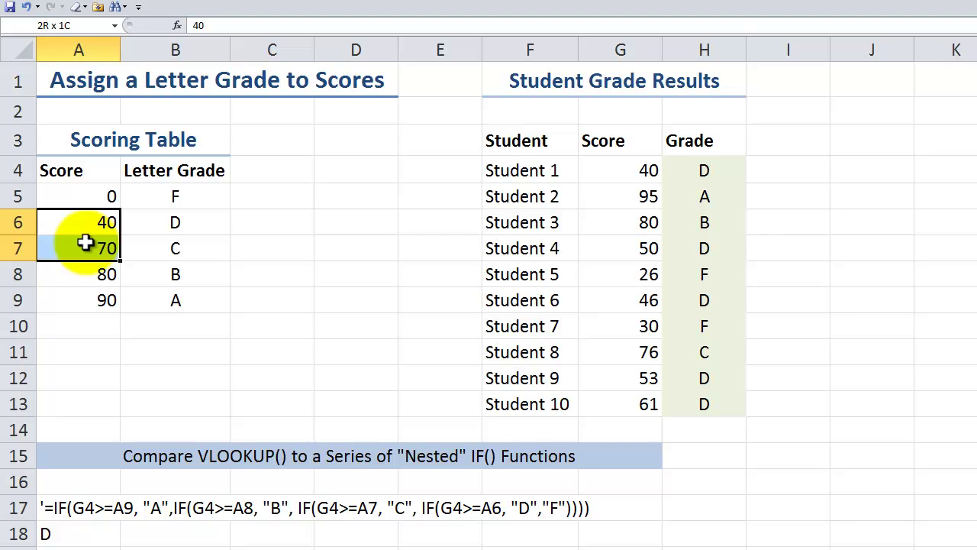
pyautogui.click(541, 111)
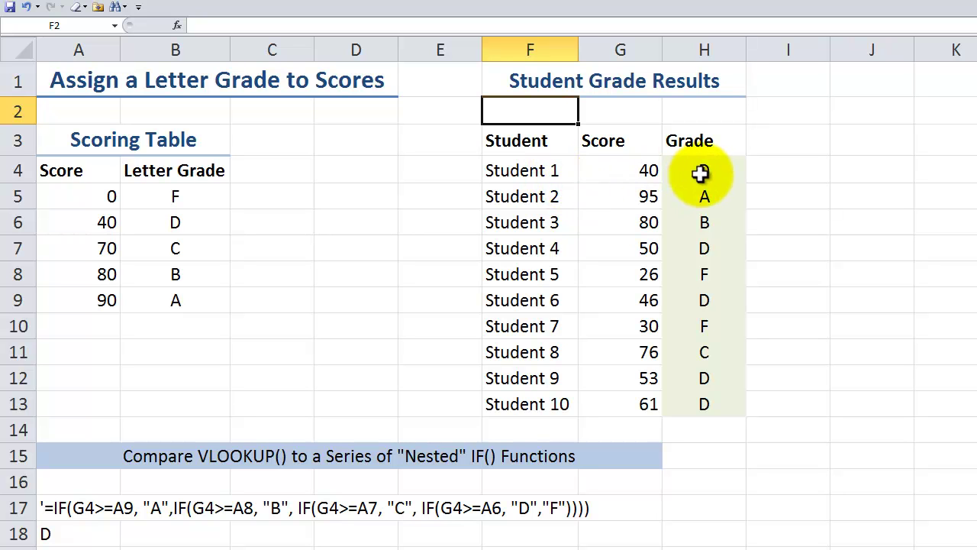
pyautogui.click(75, 507)
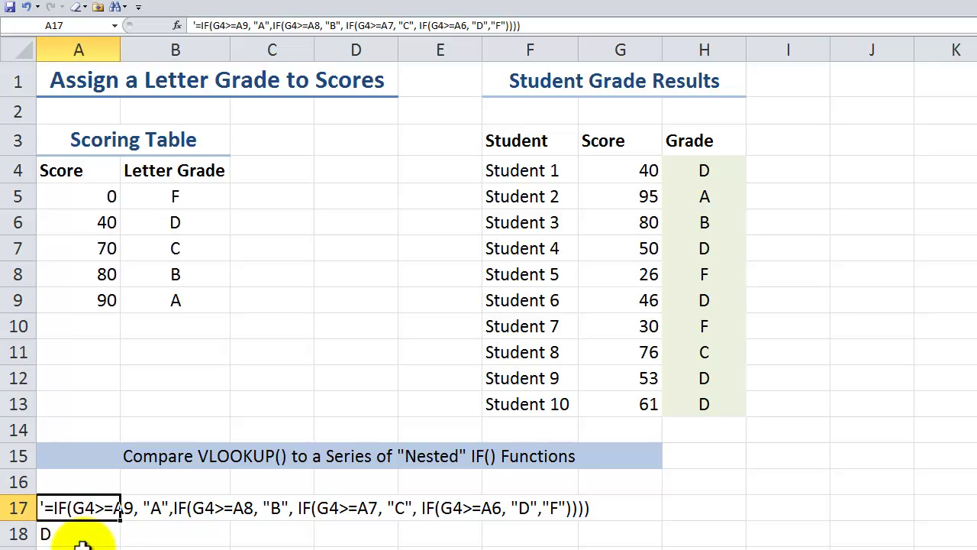
pyautogui.click(85, 534)
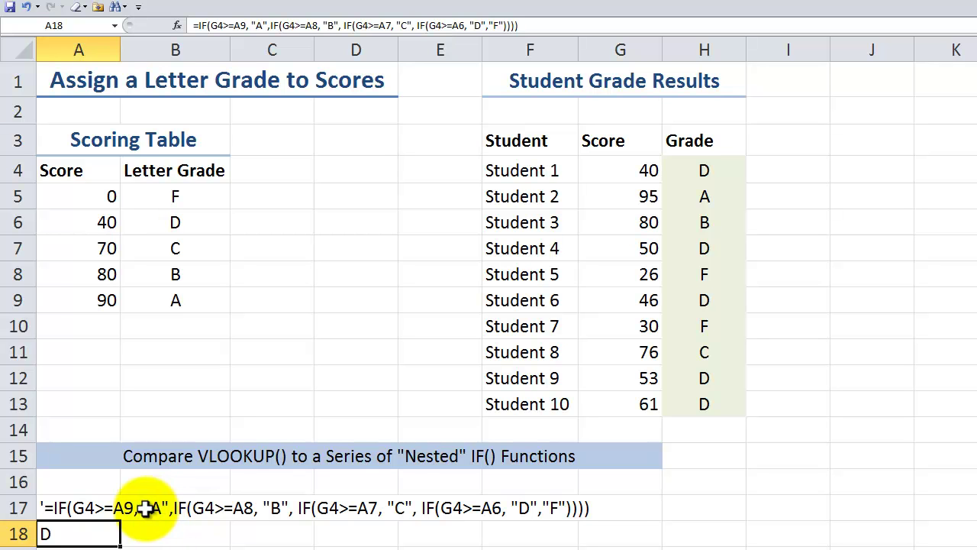
pyautogui.click(617, 171)
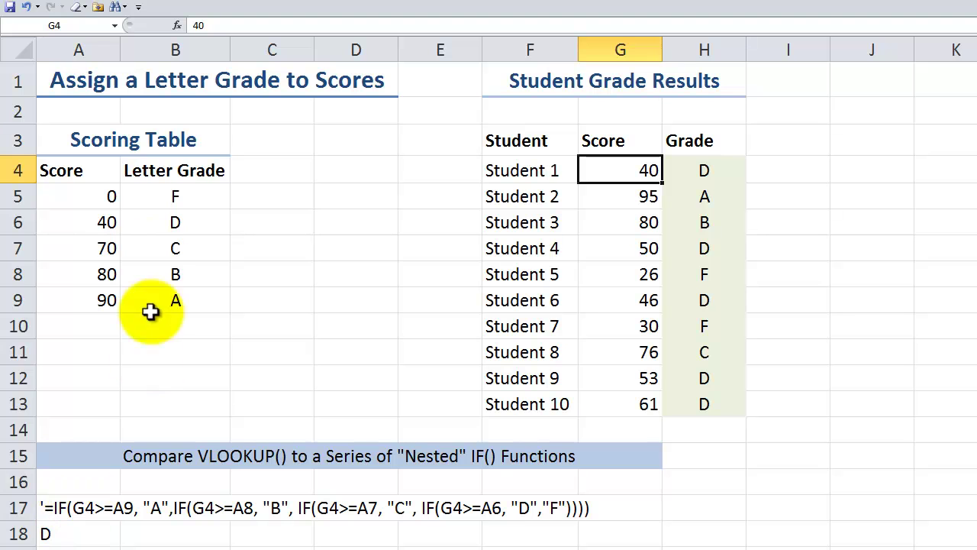
# Change the scoring table's letter grades to Excellent for score 90 in B9 and Very Good for score 80 in B8.
pyautogui.click(188, 303)
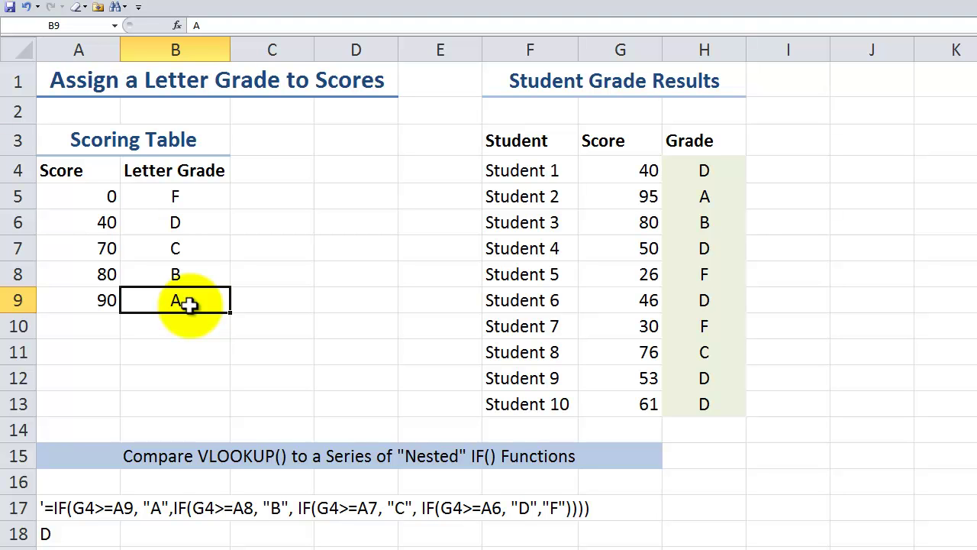
pyautogui.write('Ex')
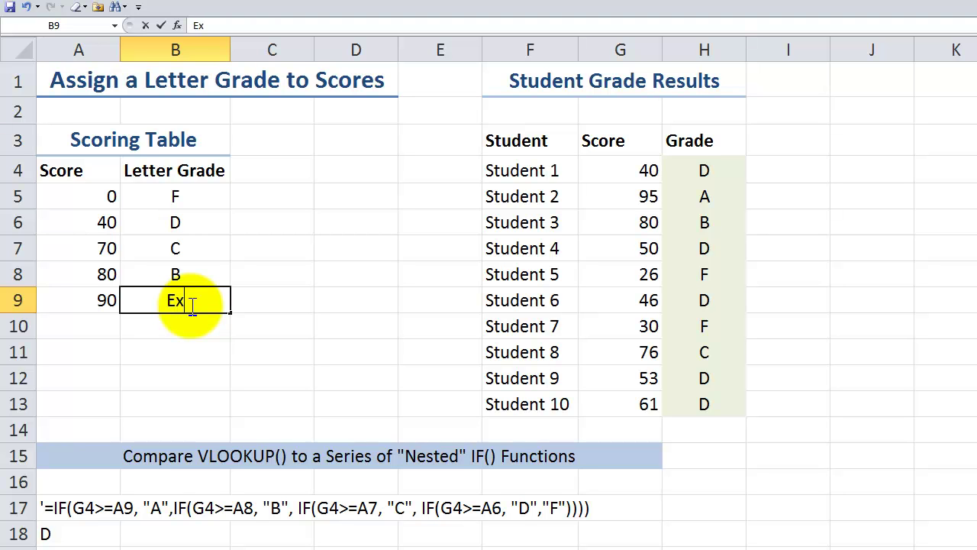
pyautogui.write('cellent')
pyautogui.press('Return')
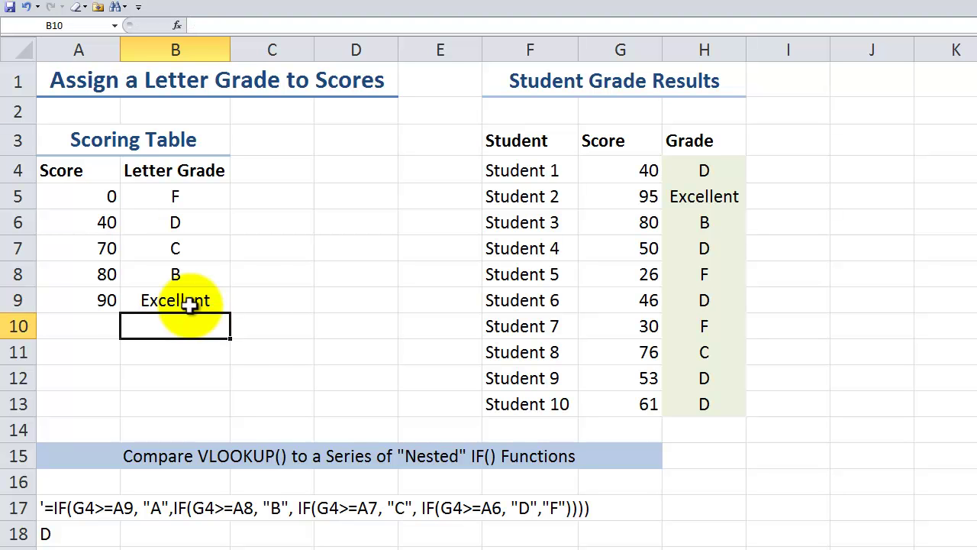
pyautogui.click(177, 276)
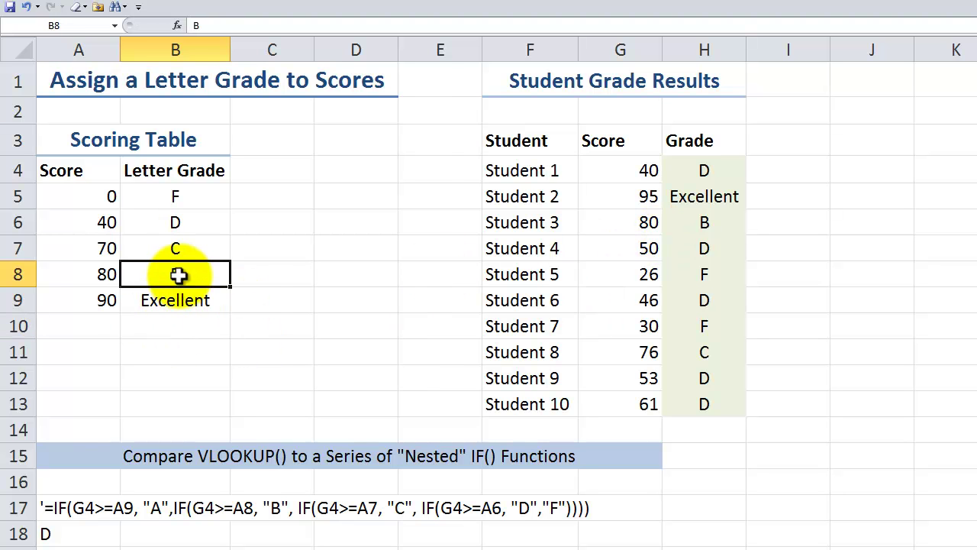
pyautogui.write('Ve')
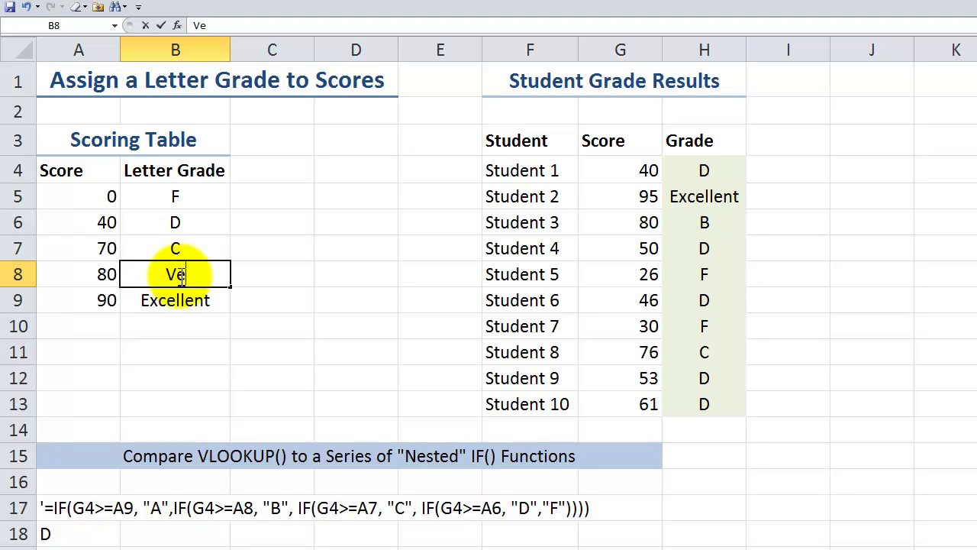
pyautogui.write('ry Good')
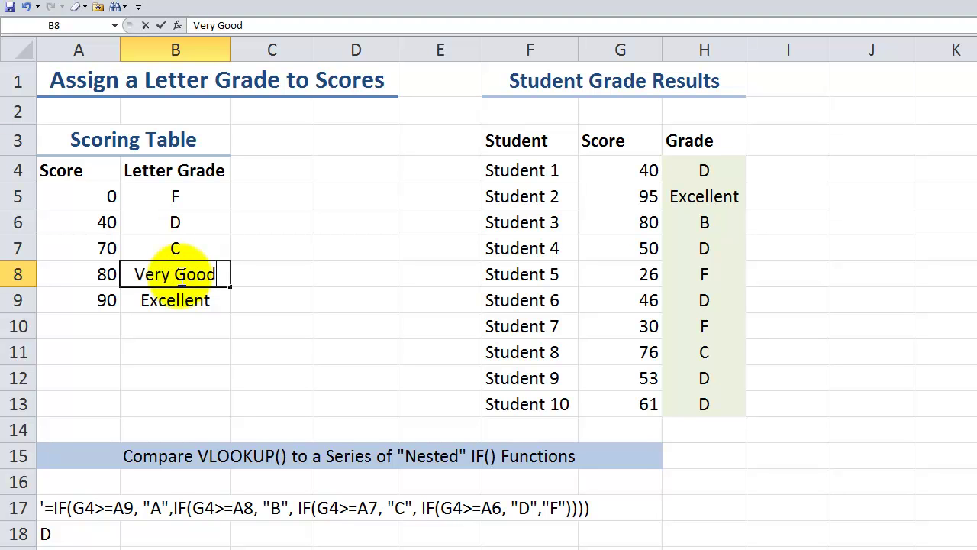
pyautogui.press('Tab')
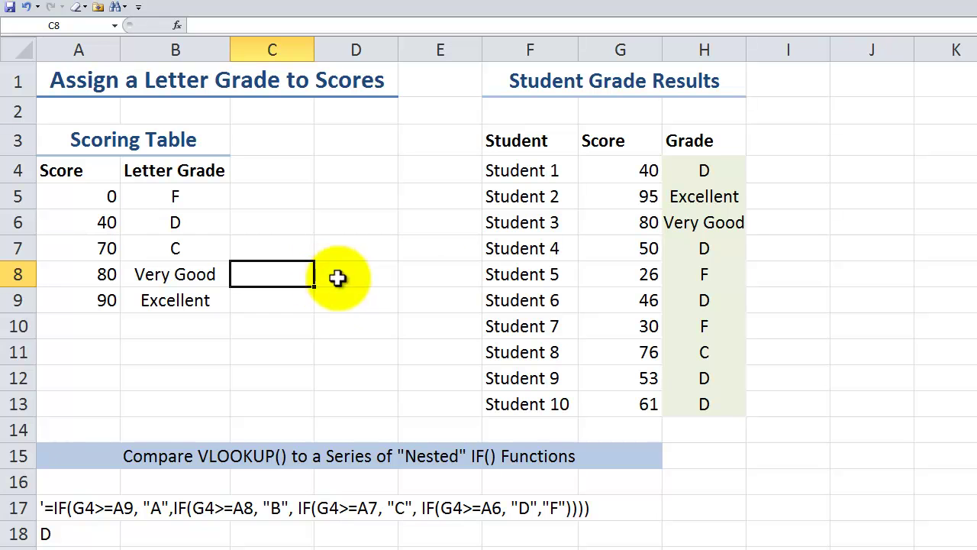
pyautogui.click(553, 110)
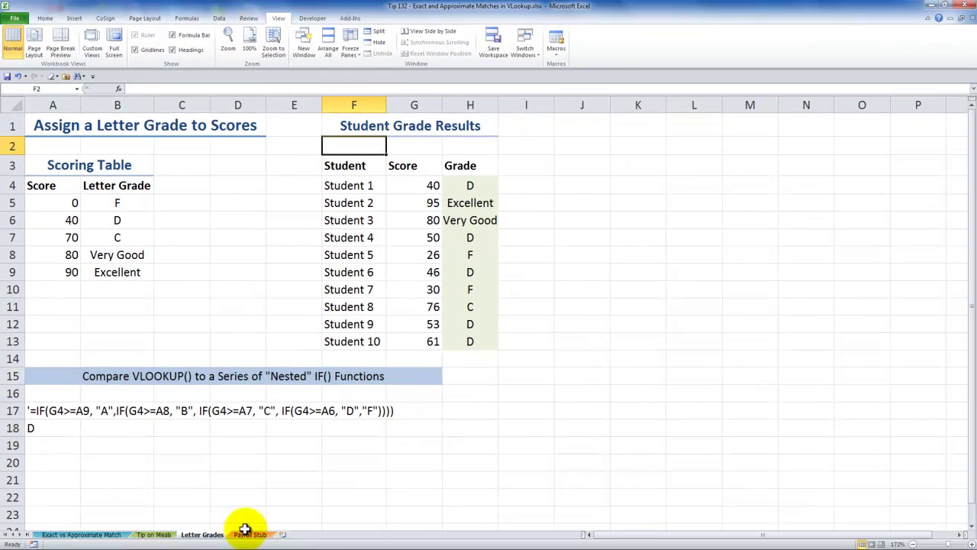
# Open the Payroll Stub sheet and clear the selection of the Employees range.
pyautogui.click(248, 534)
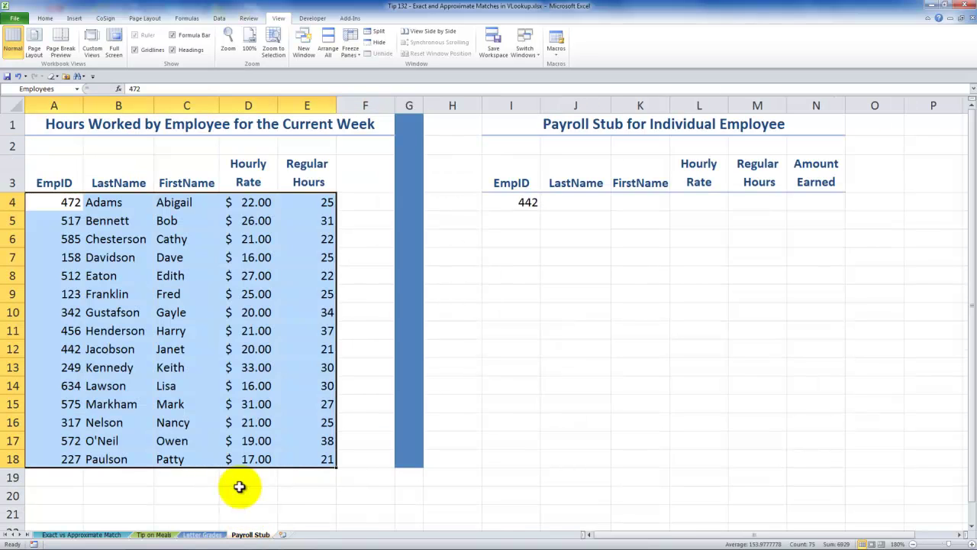
pyautogui.click(242, 220)
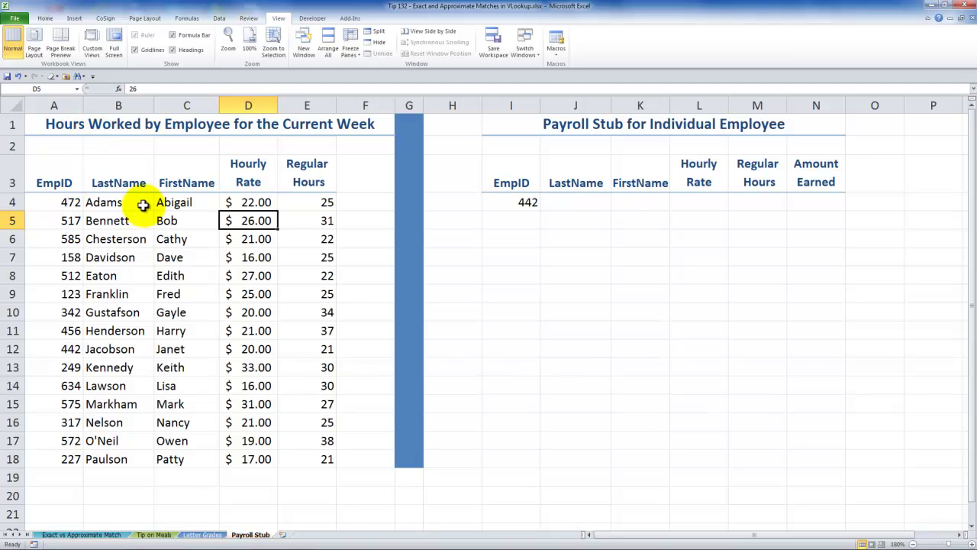
# Examine the employee hours table in A4:E18 and select the named range Employees to check what it covers.
pyautogui.click(176, 203)
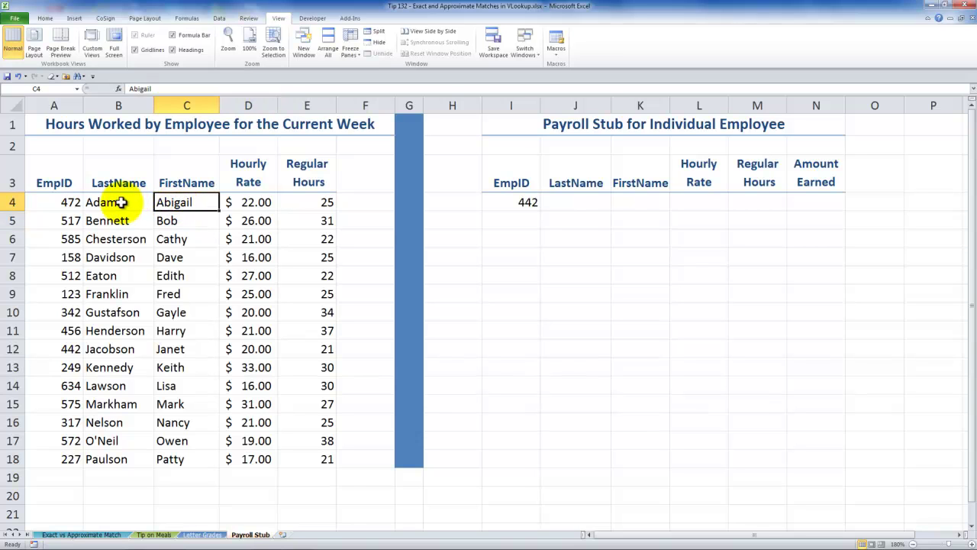
pyautogui.click(177, 258)
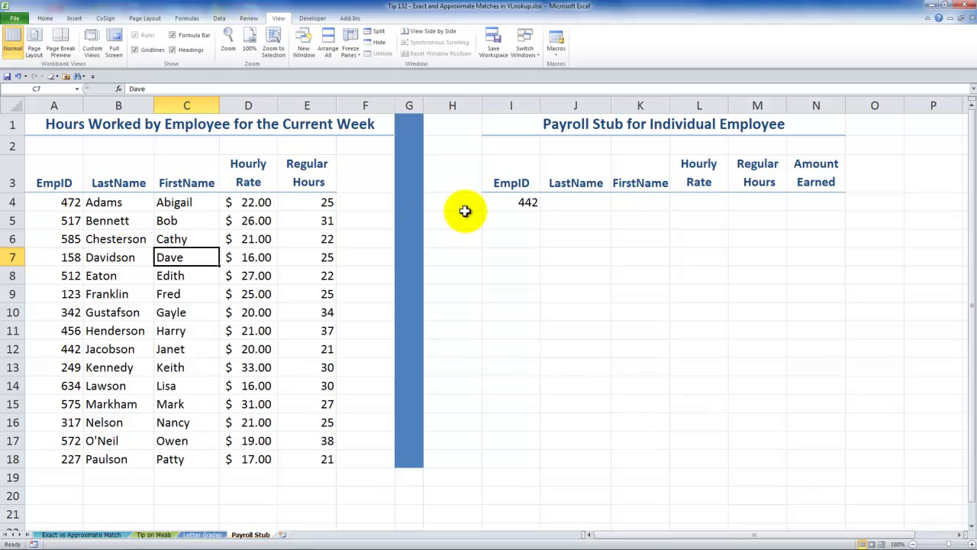
pyautogui.click(506, 203)
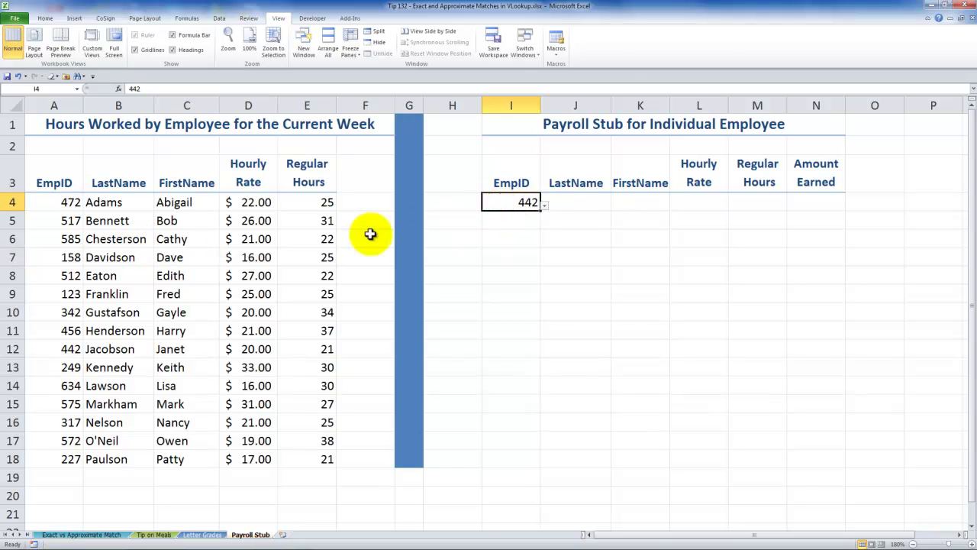
pyautogui.moveTo(69, 198); pyautogui.dragTo(301, 458)
pyautogui.click(160, 309)
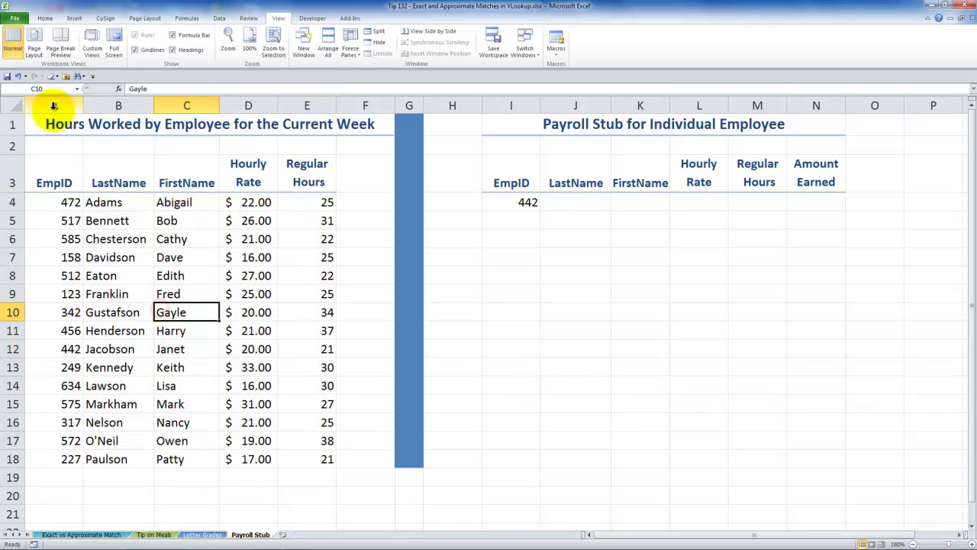
pyautogui.click(77, 89)
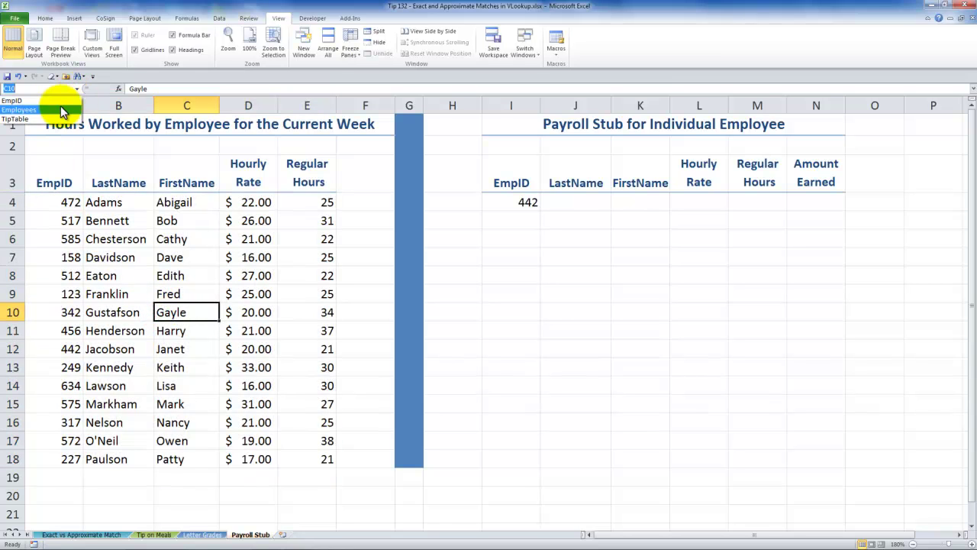
pyautogui.click(61, 109)
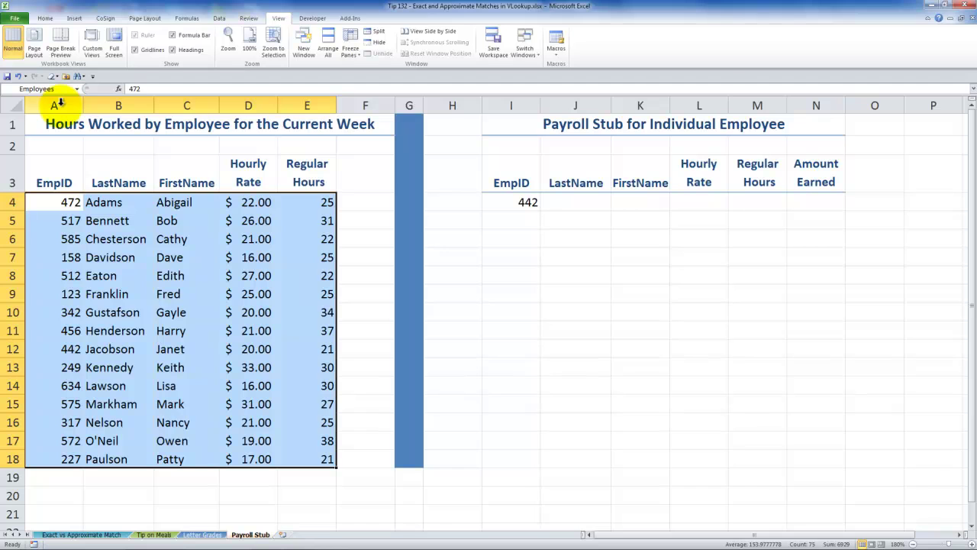
pyautogui.click(159, 308)
# View the employee IDs available in the payroll stub's EmpID cell I4 and compare them with the table's first column.
pyautogui.click(507, 203)
pyautogui.click(545, 205)
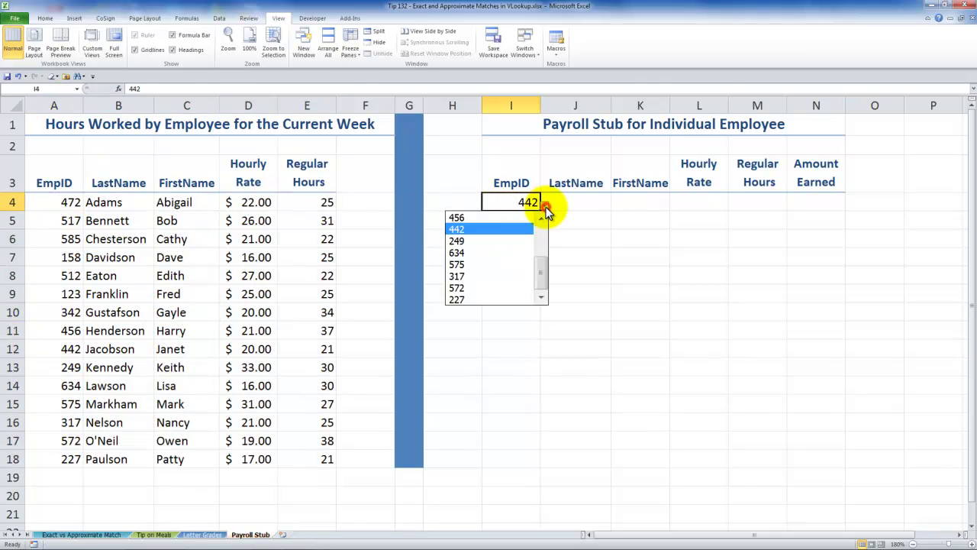
pyautogui.click(66, 203)
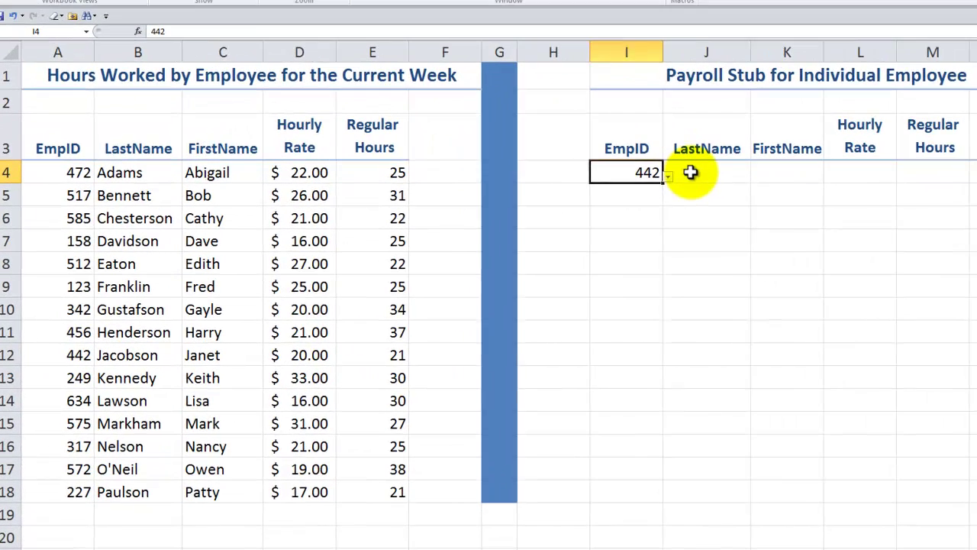
# Start a VLOOKUP formula in the stub's LastName cell J4, using the absolute reference $I$4 as the lookup value.
pyautogui.click(628, 187)
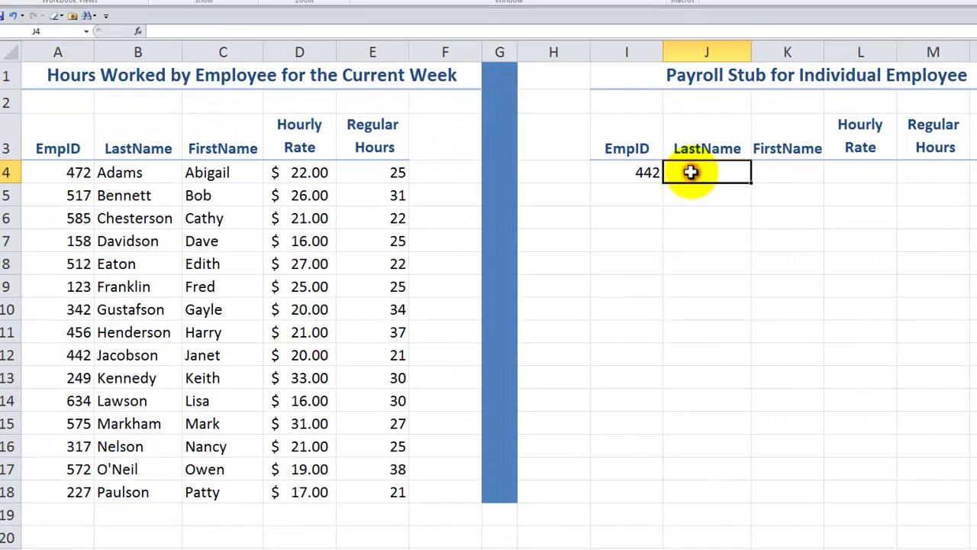
pyautogui.write('=vll')
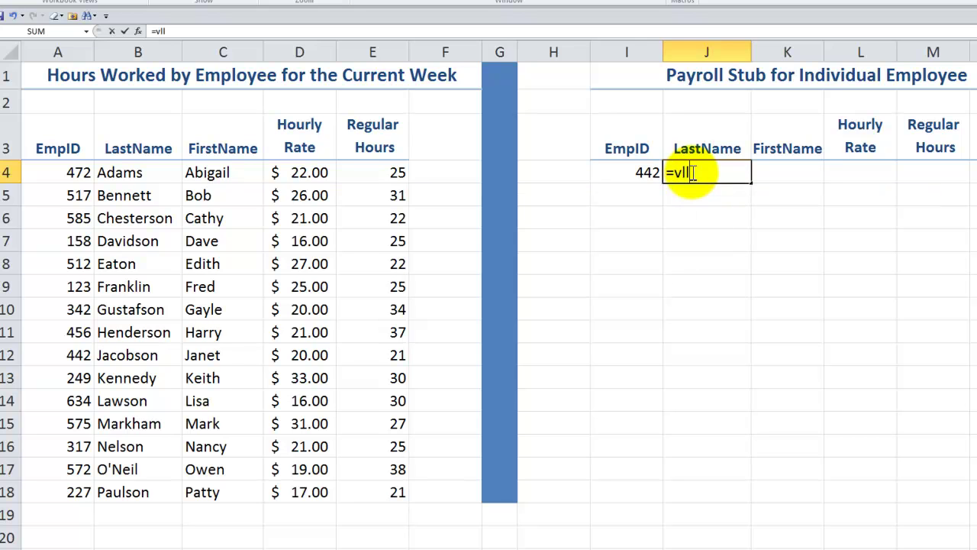
pyautogui.press('BackSpace')
pyautogui.press('Tab')
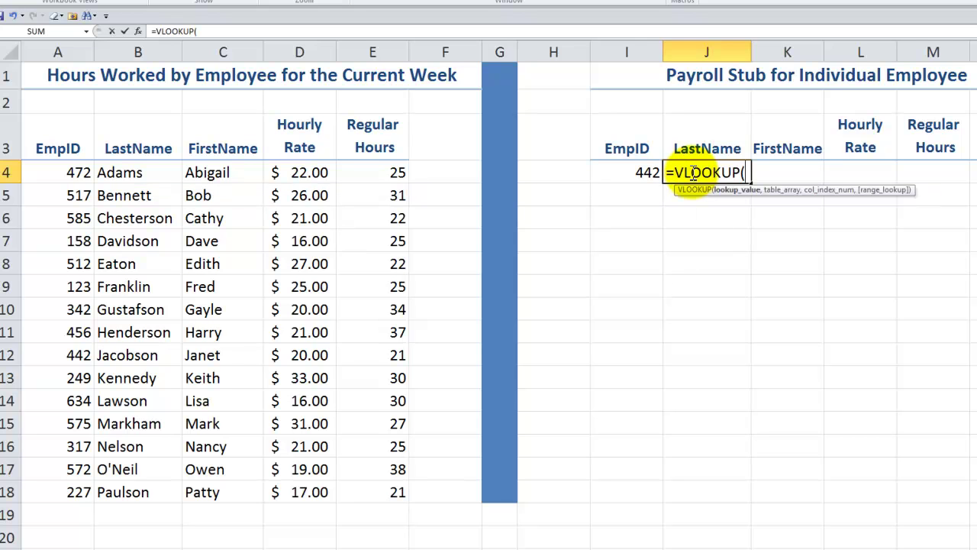
pyautogui.click(636, 172)
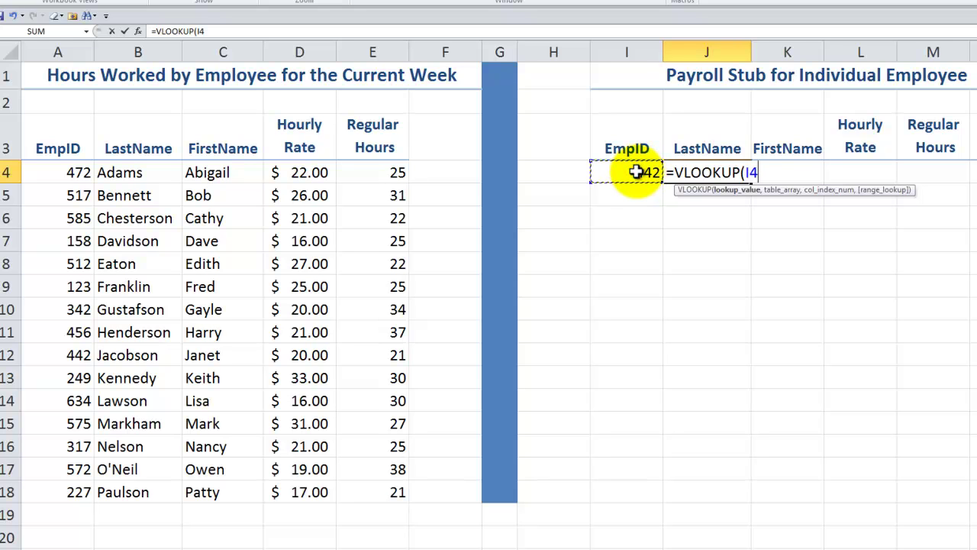
pyautogui.press('F4')
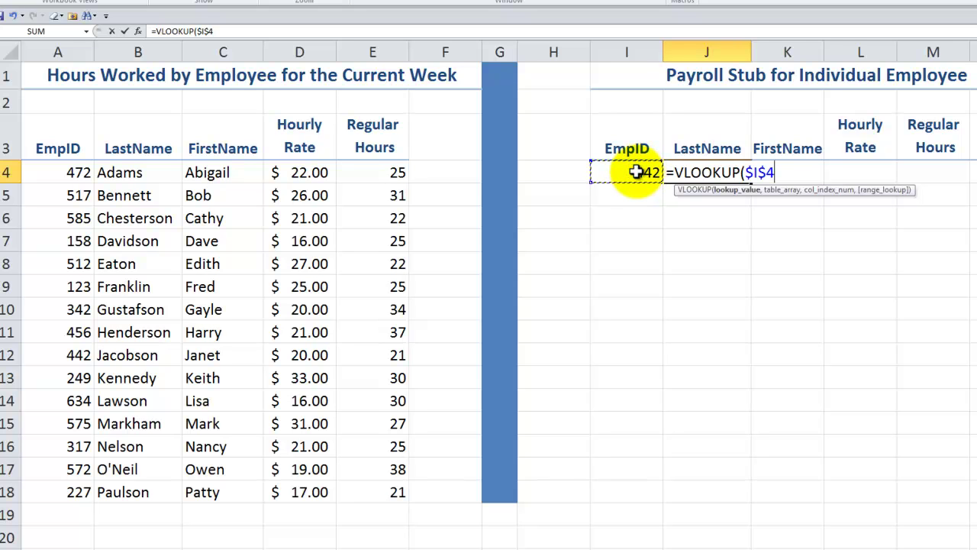
pyautogui.write(',')
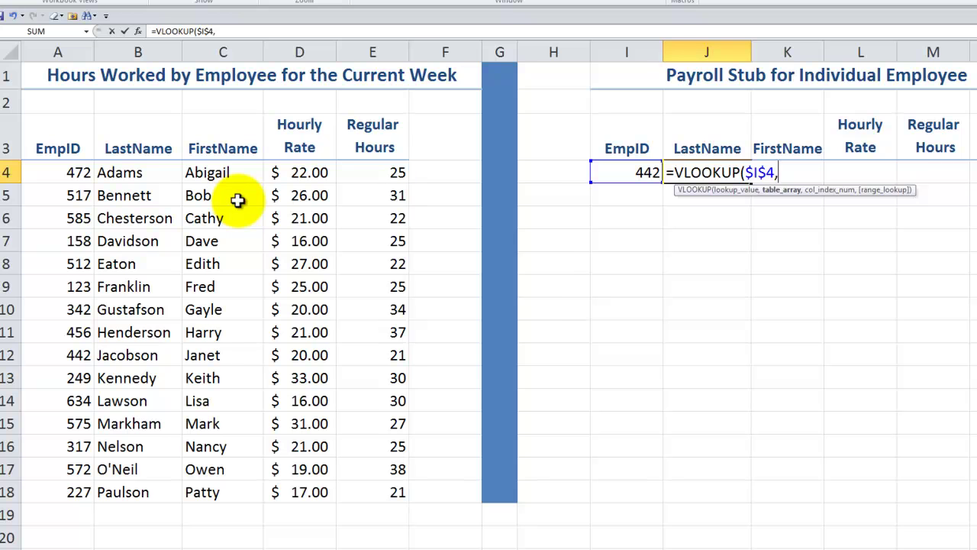
# Complete the J4 VLOOKUP with the named range Employees as table array, column index 2 and FALSE for an exact match.
pyautogui.press('F3')
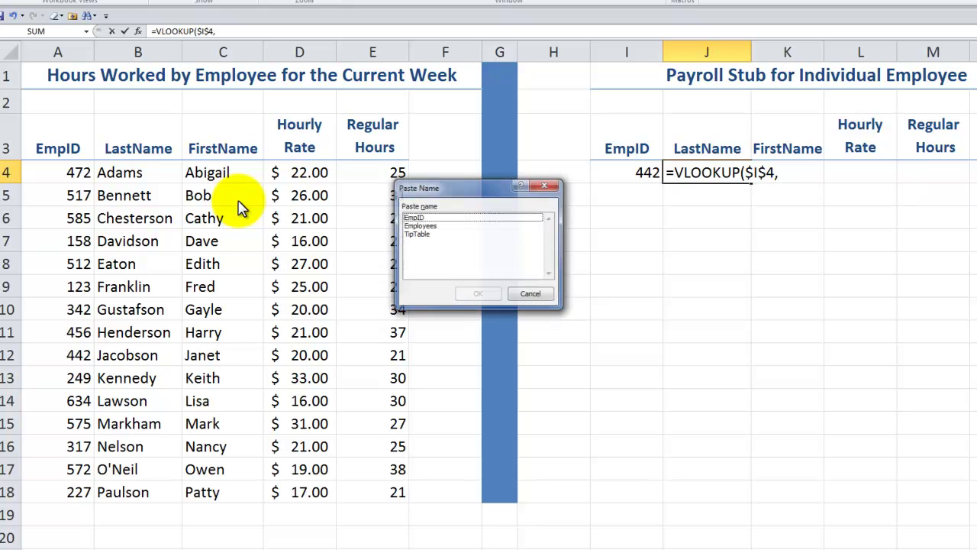
pyautogui.click(422, 226)
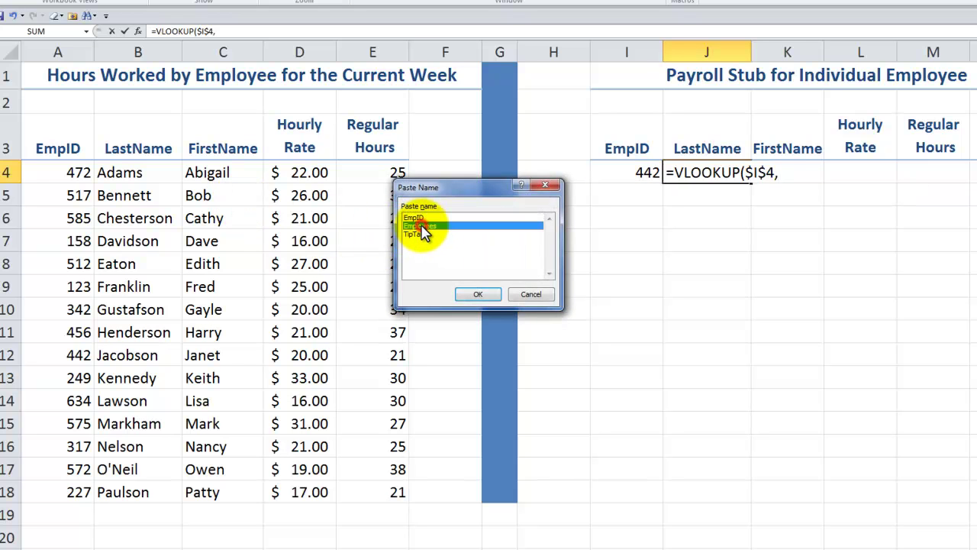
pyautogui.click(481, 295)
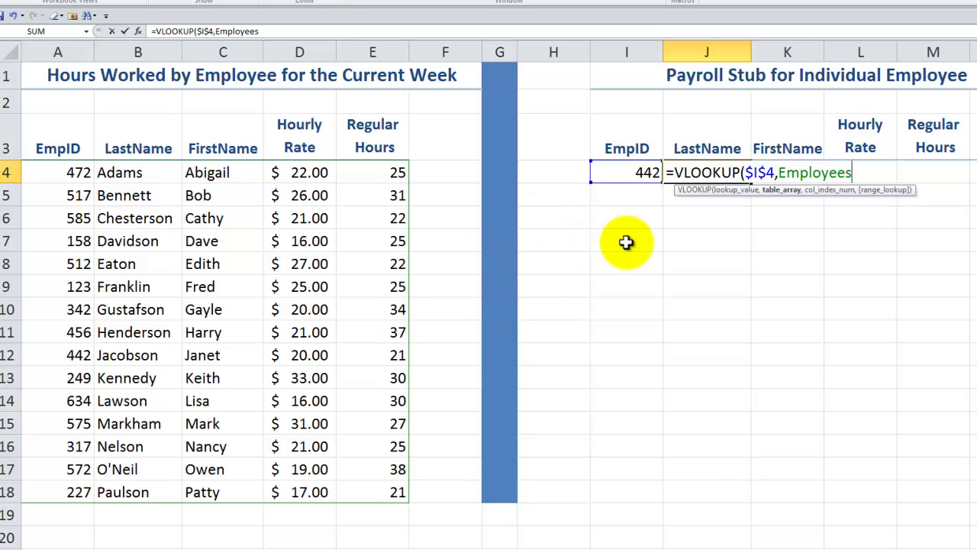
pyautogui.write(',2')
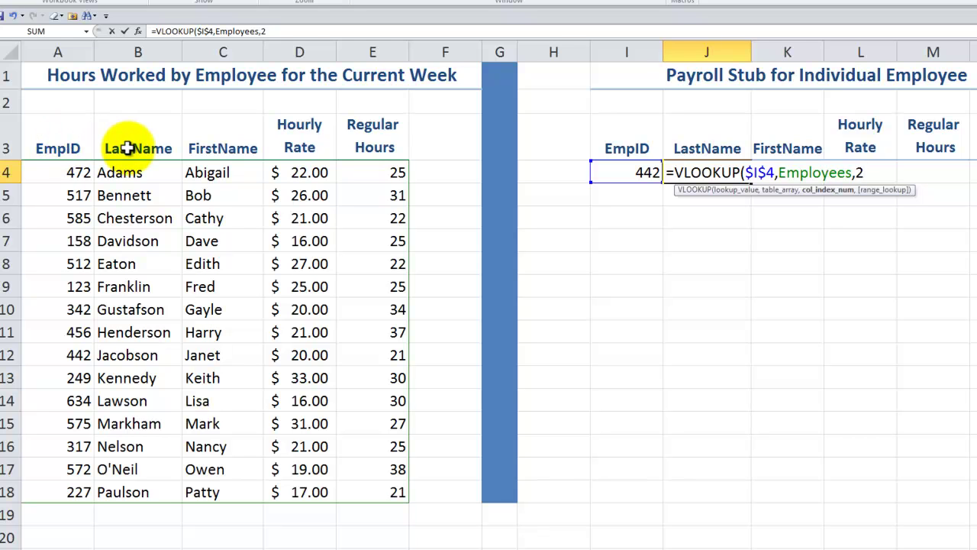
pyautogui.write(',')
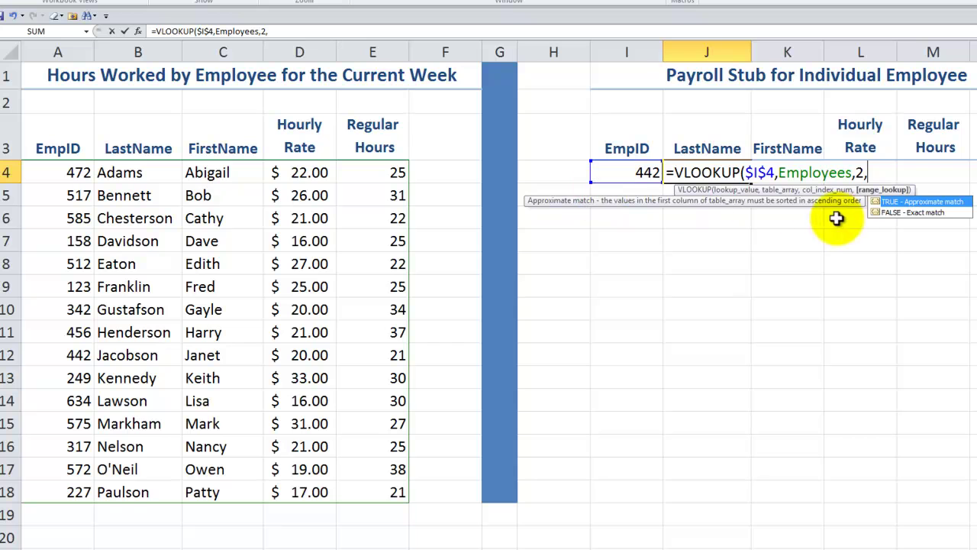
pyautogui.click(906, 213)
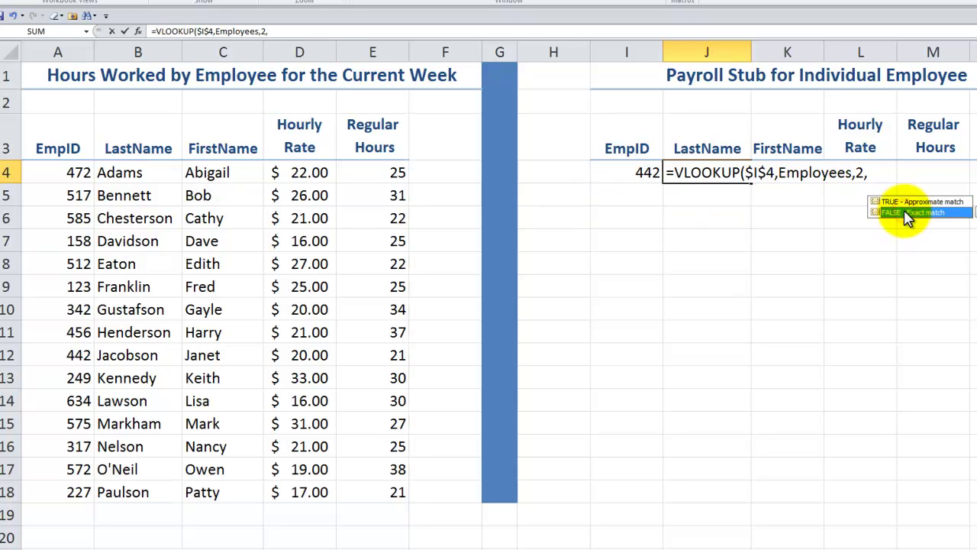
pyautogui.doubleClick(907, 214)
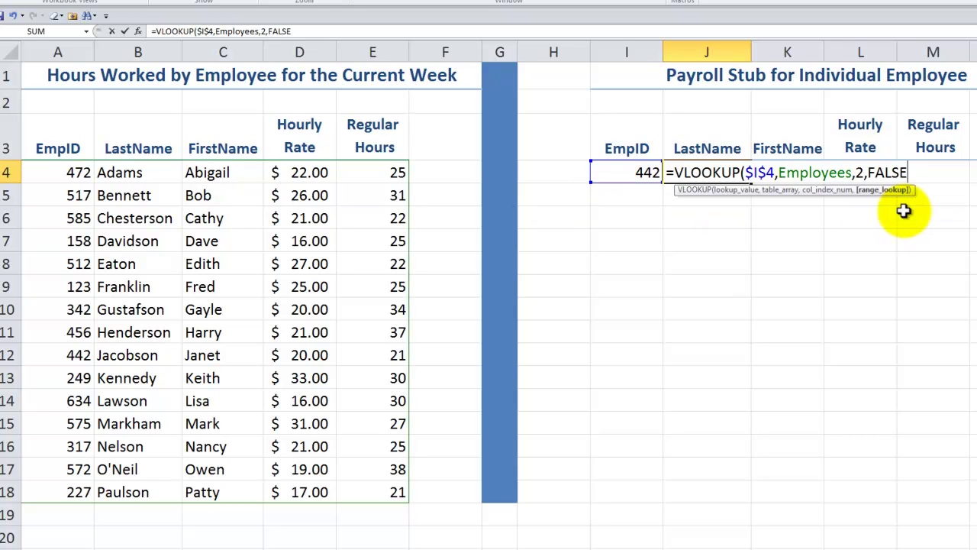
pyautogui.write(')')
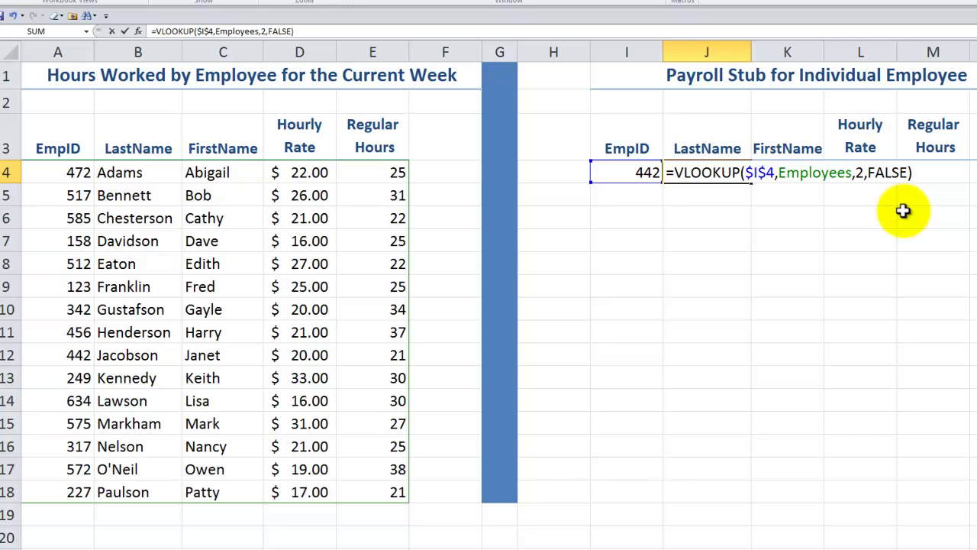
pyautogui.hotkey('ctrl', 'Return')
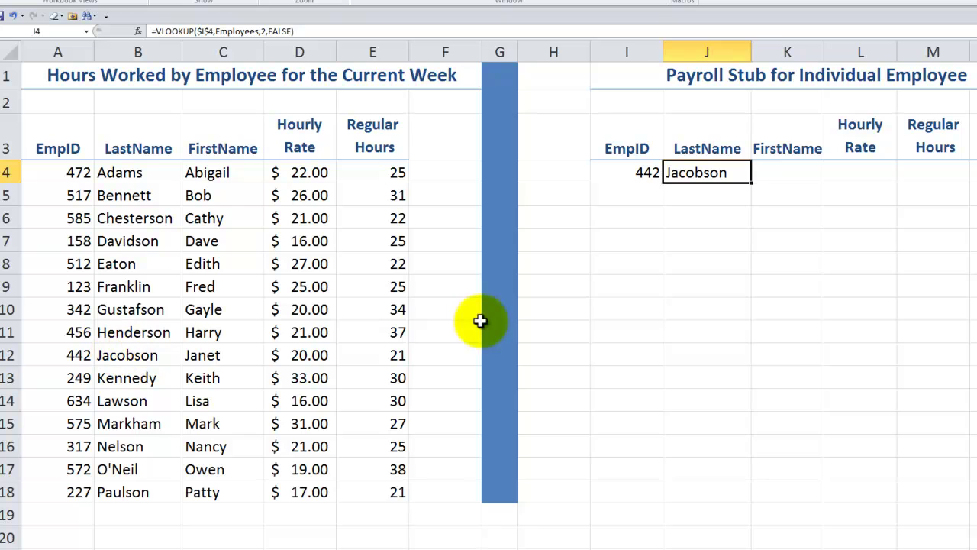
# Copy the VLOOKUP from J4 to the FirstName cell K4 and set its column index to 3.
pyautogui.moveTo(752, 181); pyautogui.dragTo(805, 186)
pyautogui.click(802, 175)
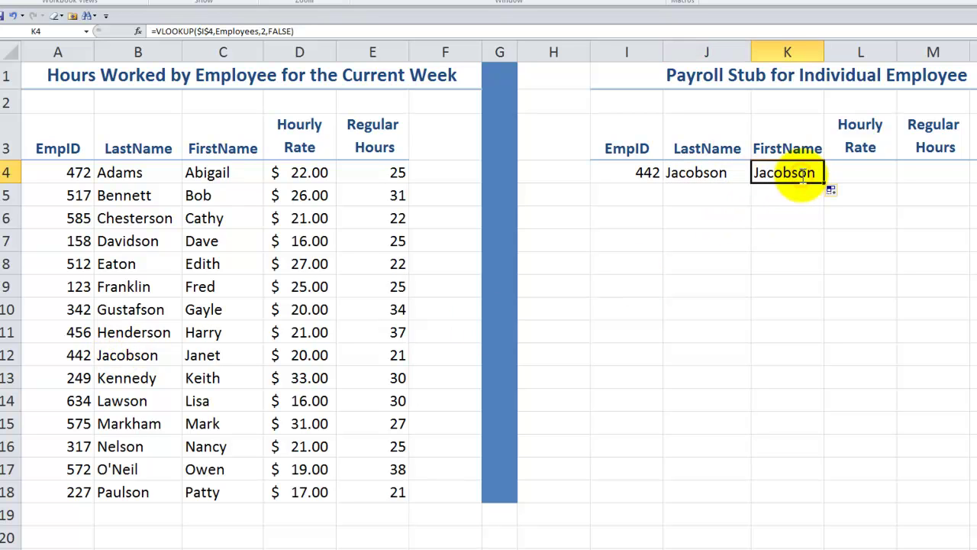
pyautogui.doubleClick(802, 175)
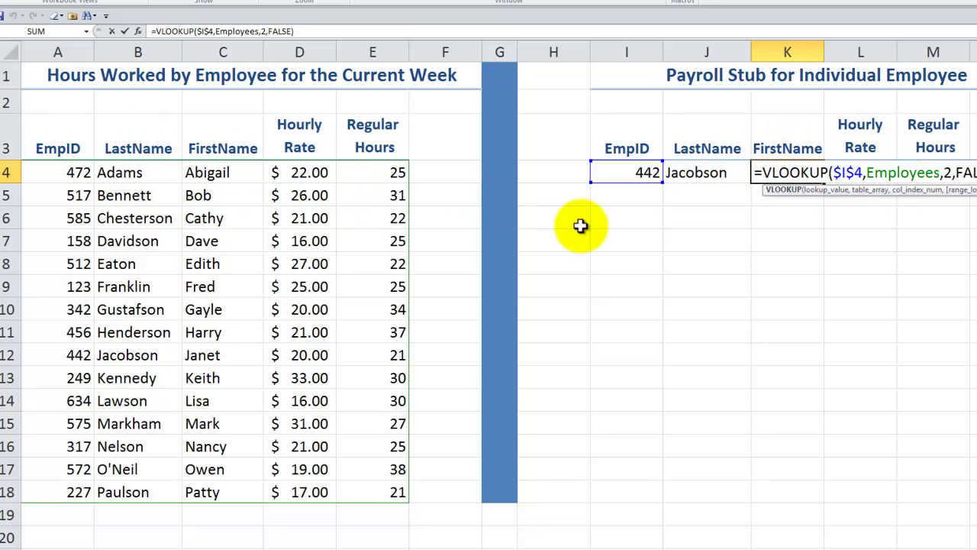
pyautogui.doubleClick(946, 173)
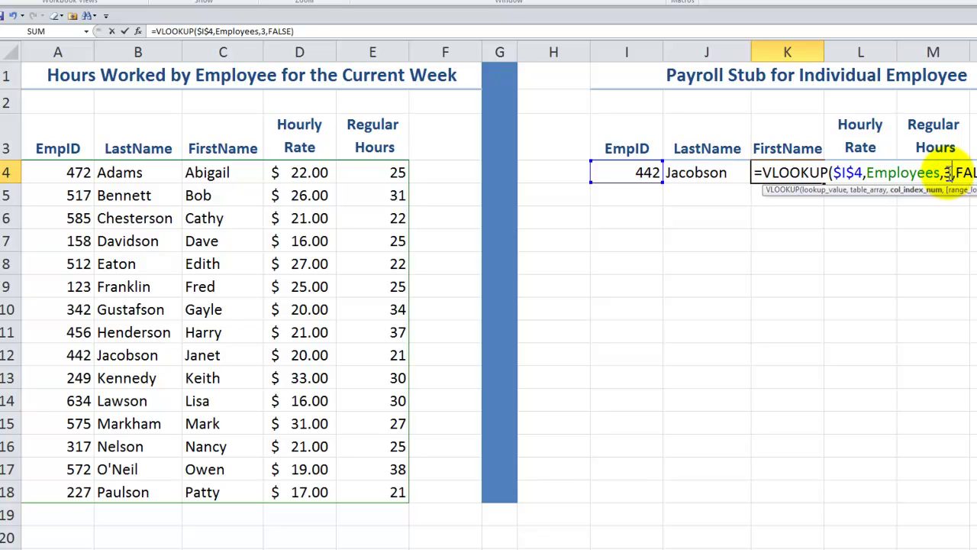
pyautogui.hotkey('ctrl', 'Return')
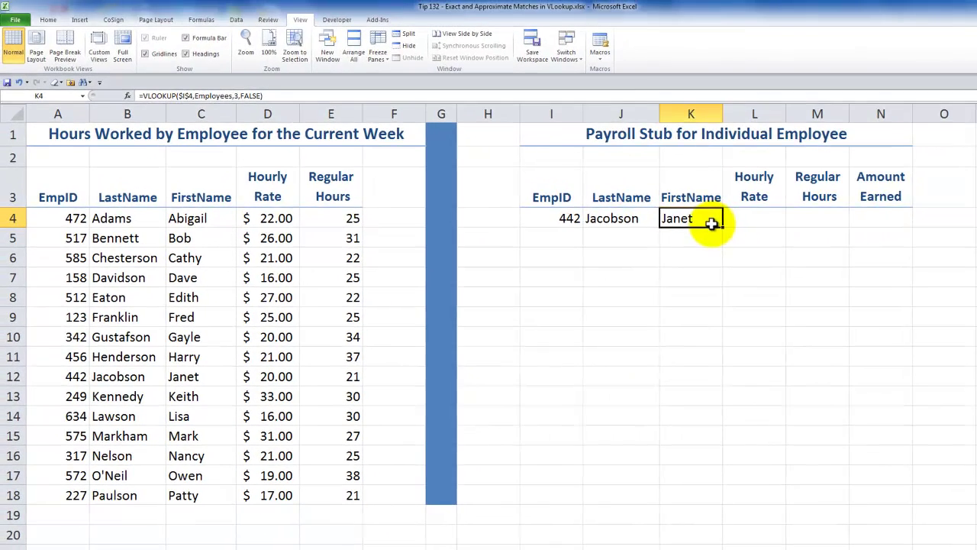
# Copy the VLOOKUP from K4 to the Hourly Rate cell L4 and set its column index to 4.
pyautogui.moveTo(723, 226); pyautogui.dragTo(771, 226)
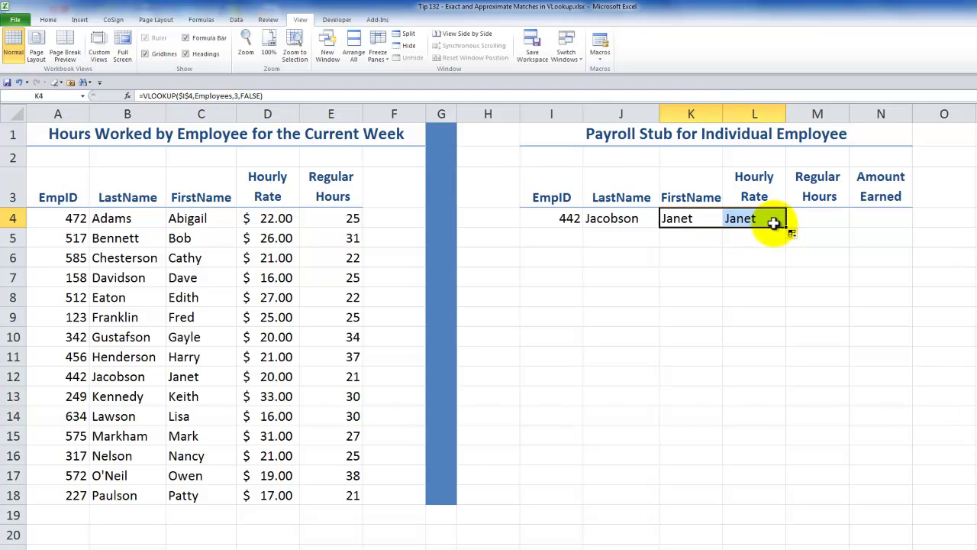
pyautogui.doubleClick(756, 218)
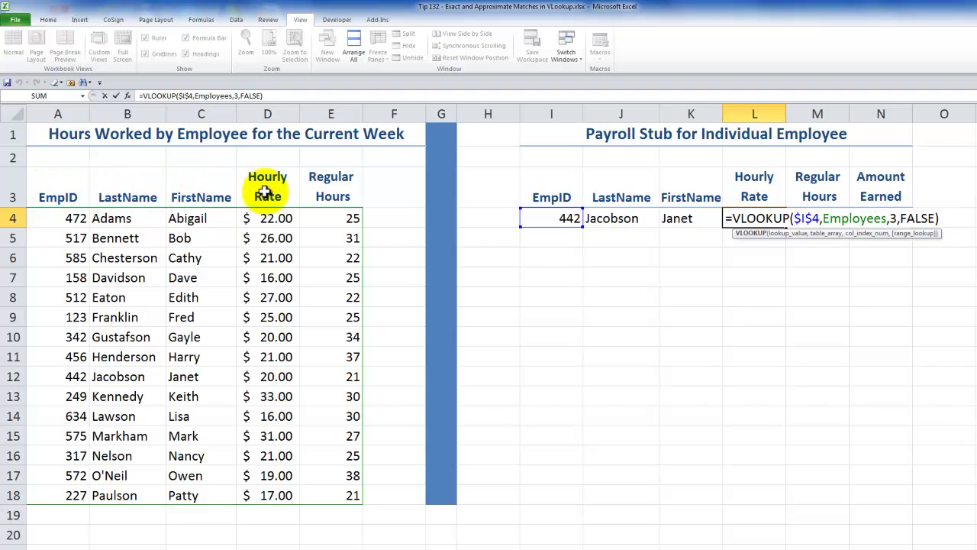
pyautogui.doubleClick(893, 219)
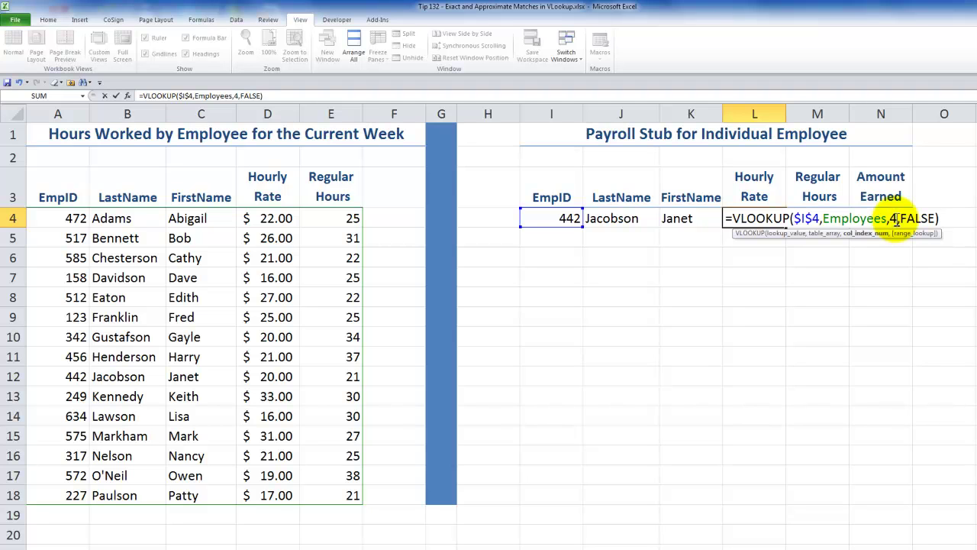
pyautogui.hotkey('ctrl', 'Return')
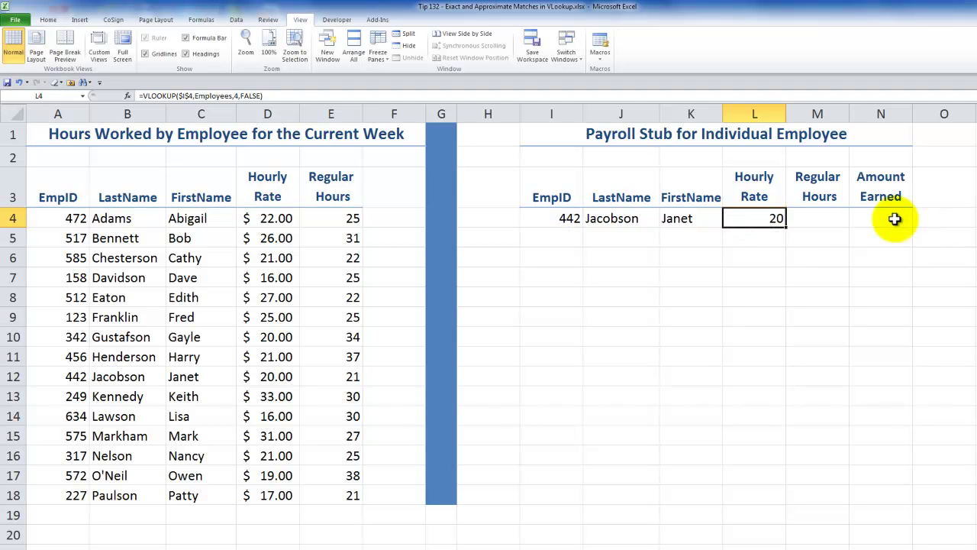
# Copy the VLOOKUP from L4 to the Regular Hours cell M4 and set its column index to 5.
pyautogui.moveTo(786, 226); pyautogui.dragTo(821, 226)
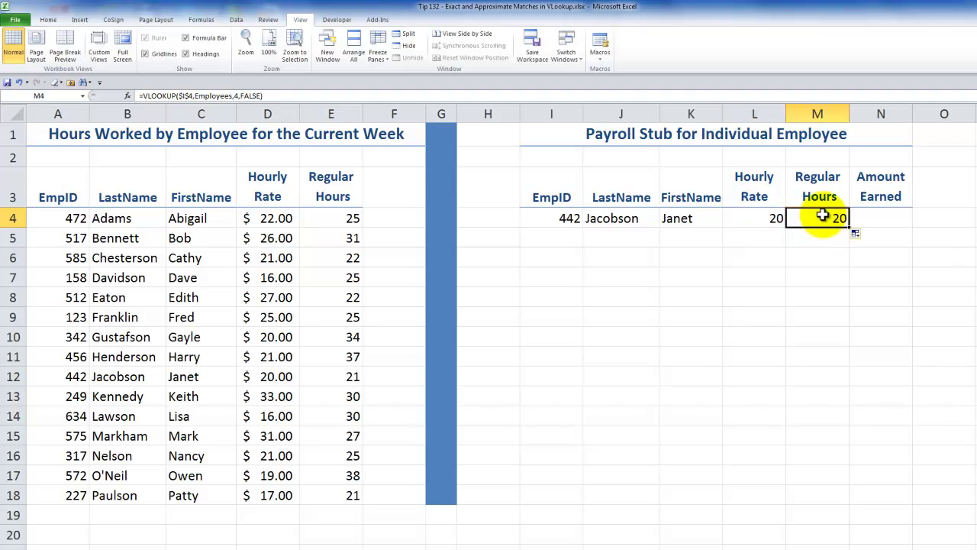
pyautogui.doubleClick(821, 218)
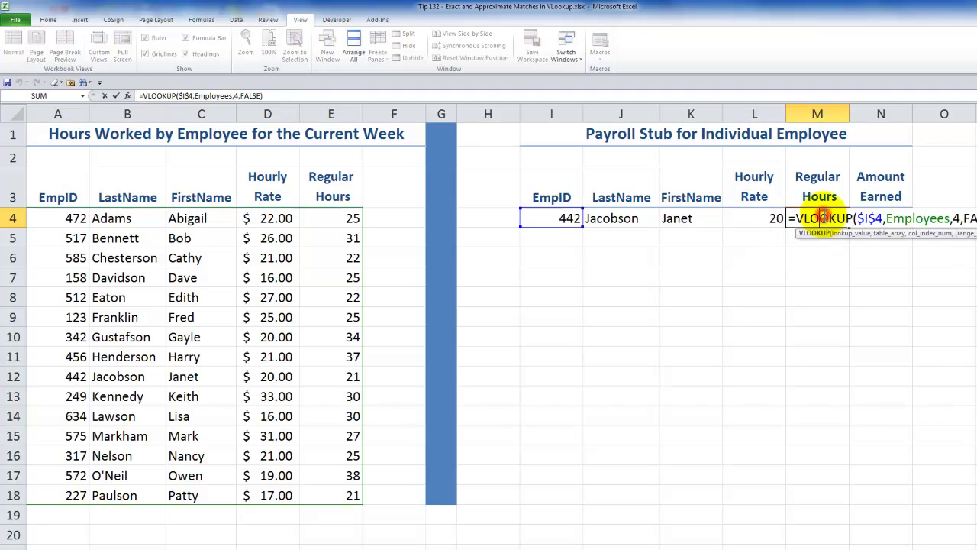
pyautogui.doubleClick(955, 219)
pyautogui.write('5')
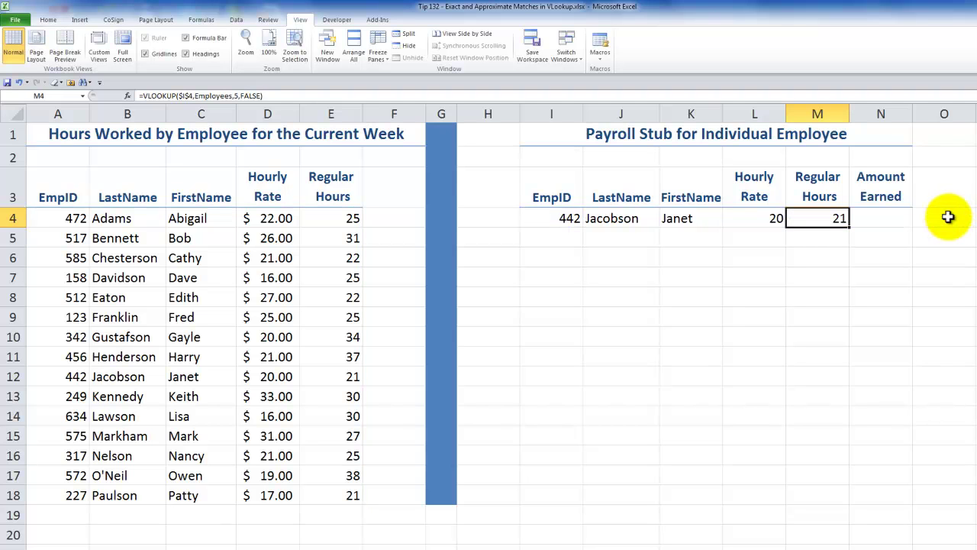
# Calculate the Amount Earned in N4 by multiplying the hourly rate by the regular hours with =L4*M4.
pyautogui.click(891, 217)
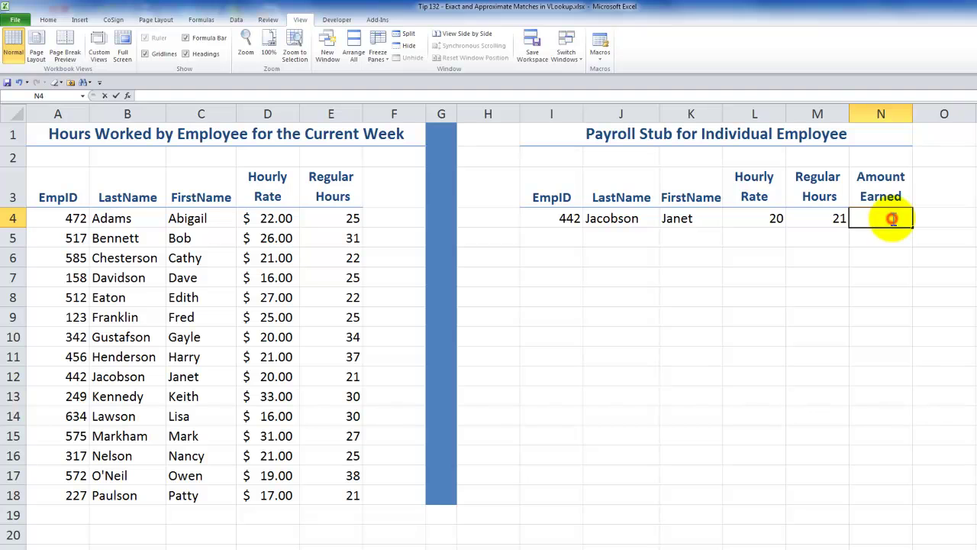
pyautogui.write('=')
pyautogui.click(765, 217)
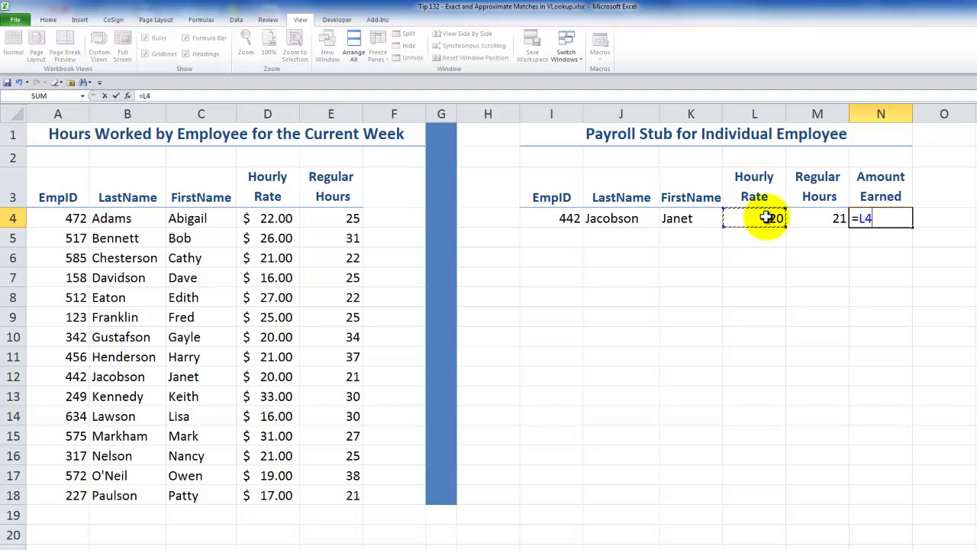
pyautogui.write('*')
pyautogui.click(828, 217)
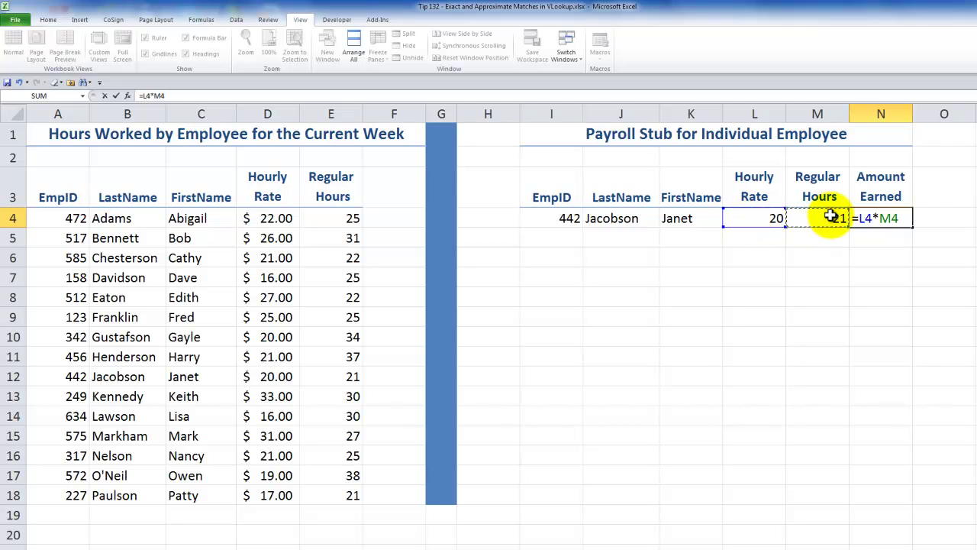
pyautogui.hotkey('ctrl', 'Return')
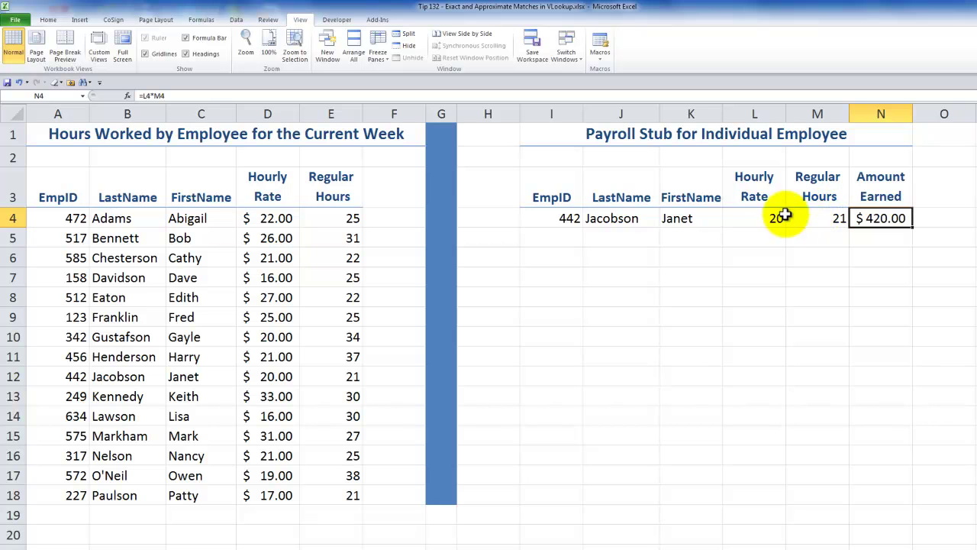
# Test the payroll stub by setting the EmpID in I4 to the employee ID from row 14, then back to the one from row 12.
pyautogui.click(573, 219)
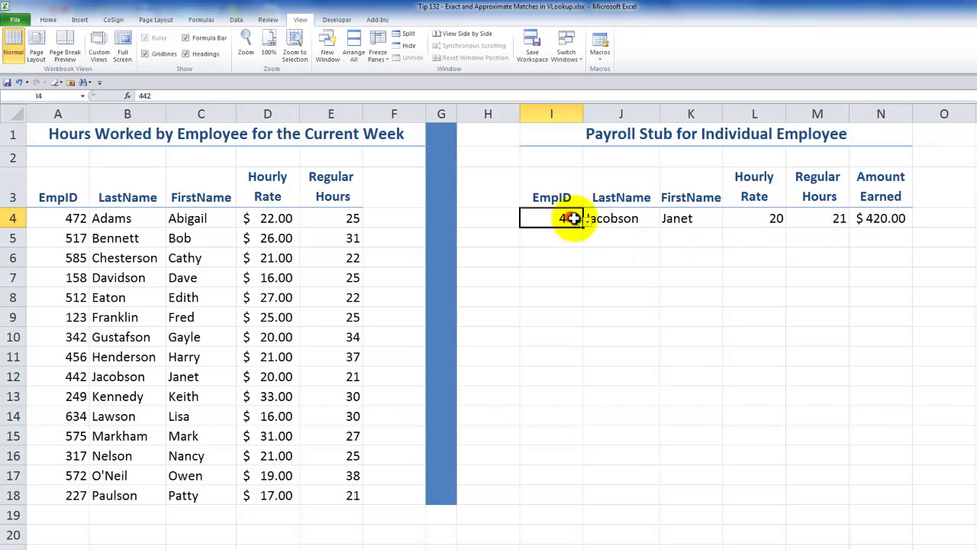
pyautogui.click(588, 229)
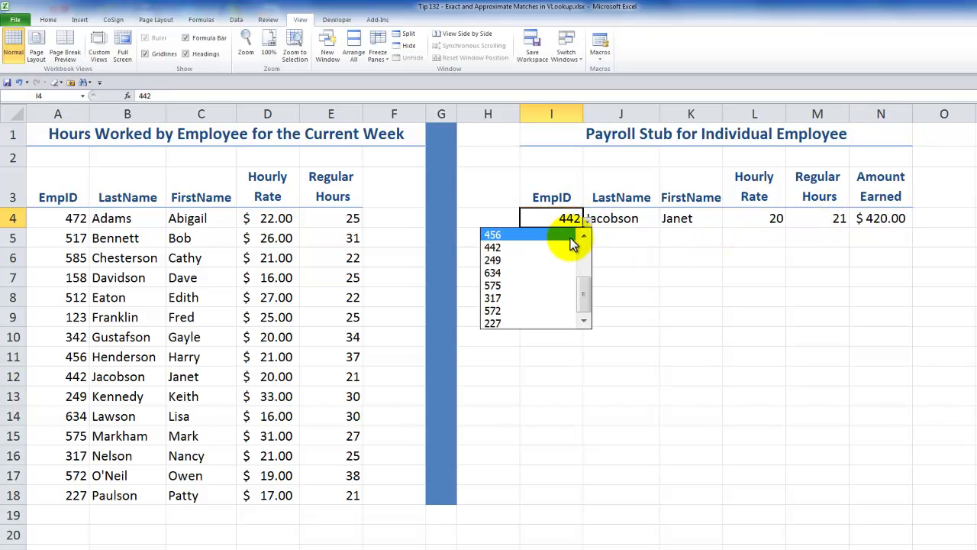
pyautogui.click(537, 271)
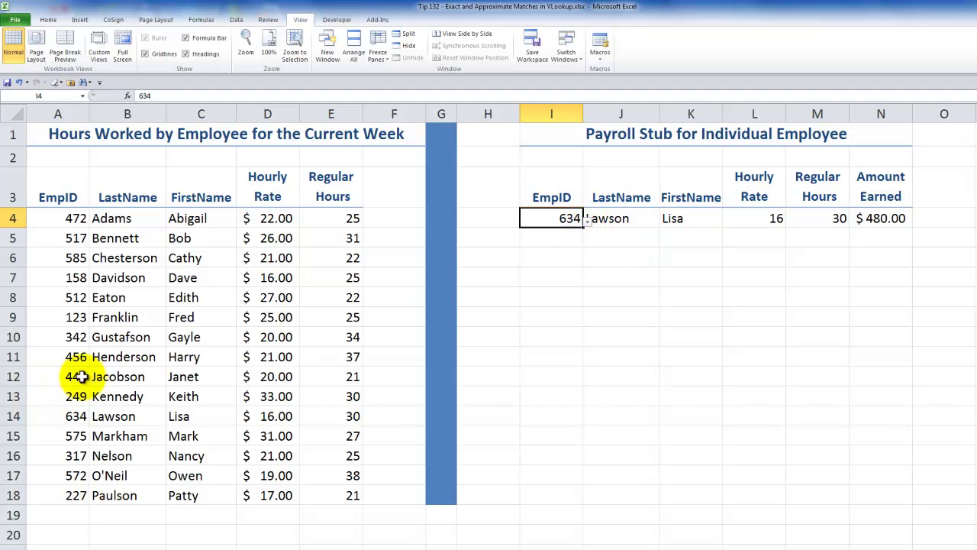
pyautogui.click(586, 220)
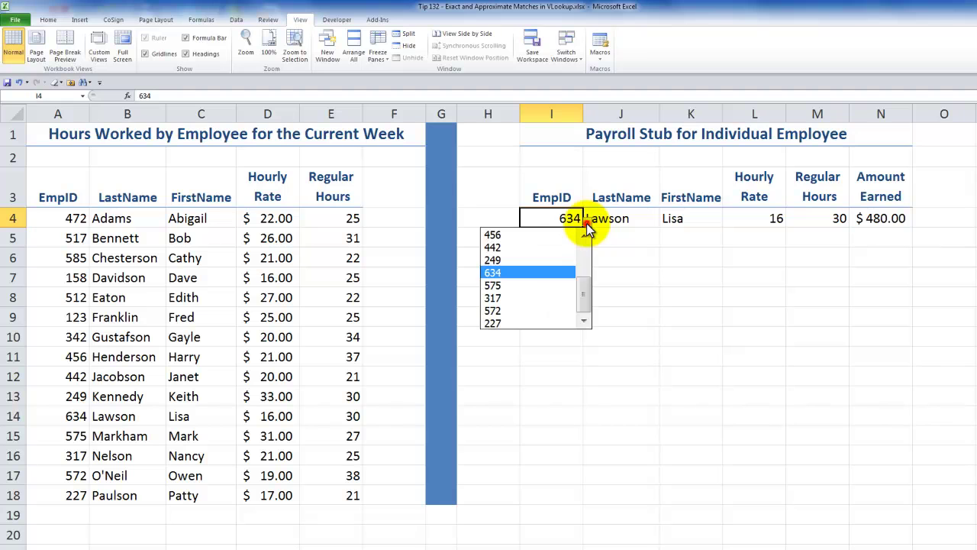
pyautogui.click(547, 246)
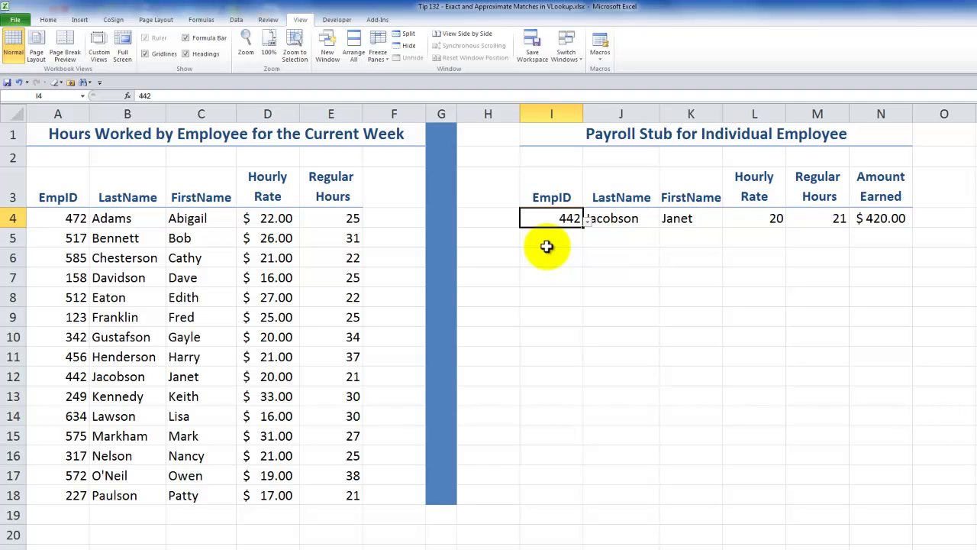
# Try the VLOOKUP in J4 as an approximate match by removing the FALSE argument and its preceding comma.
pyautogui.doubleClick(635, 219)
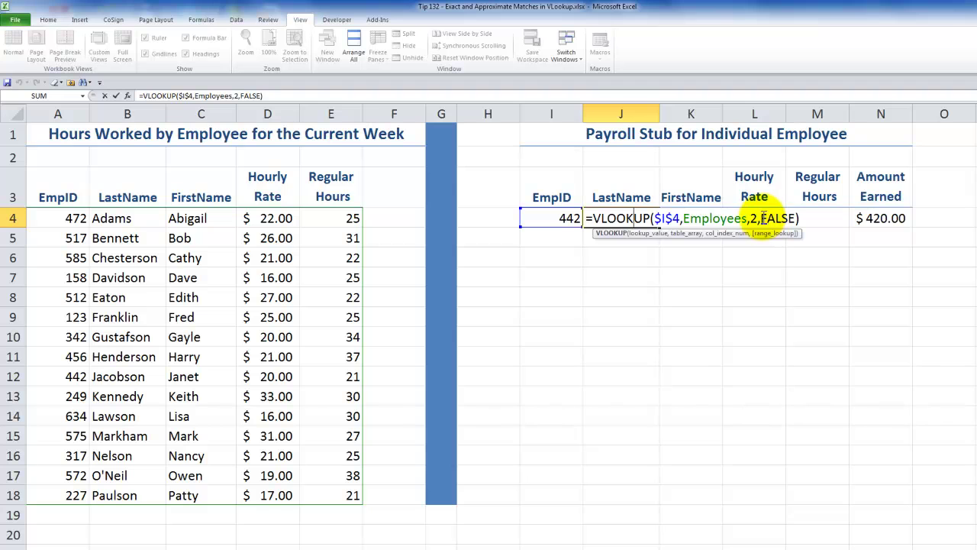
pyautogui.moveTo(761, 219); pyautogui.dragTo(798, 219)
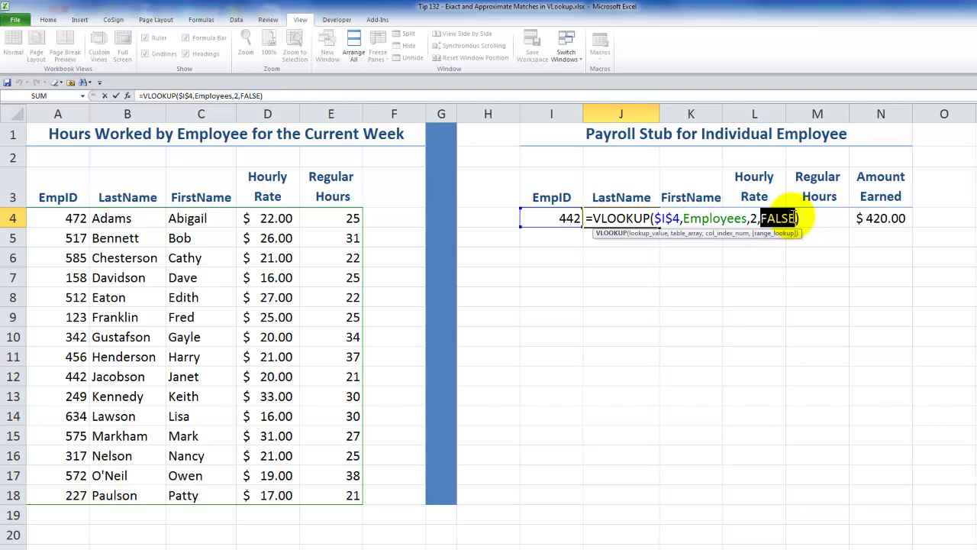
pyautogui.click(756, 219)
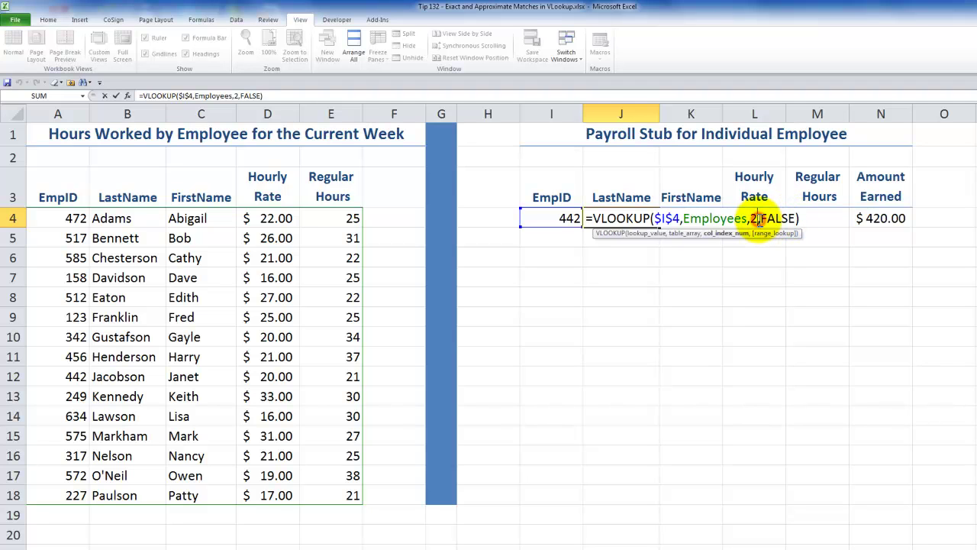
pyautogui.doubleClick(774, 219)
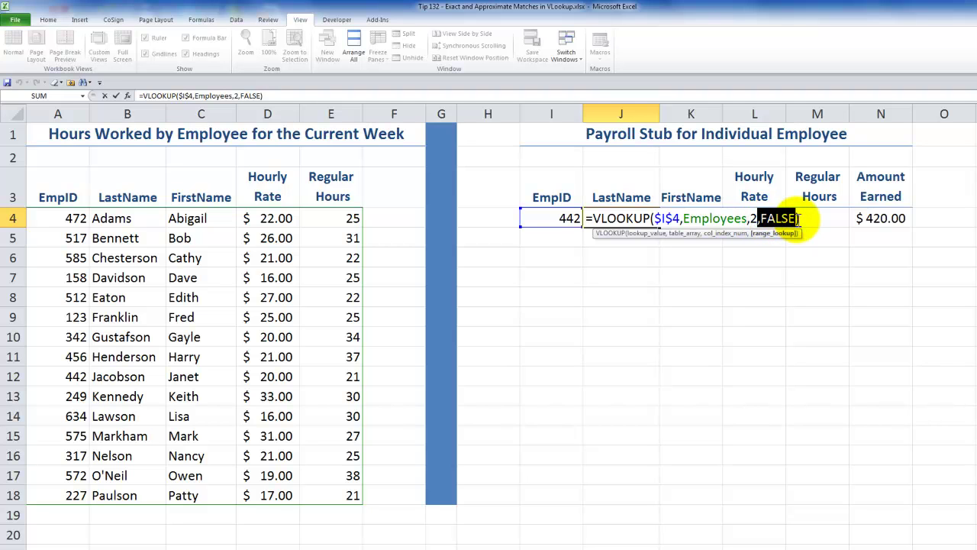
pyautogui.press('Delete')
pyautogui.hotkey('ctrl', 'Return')
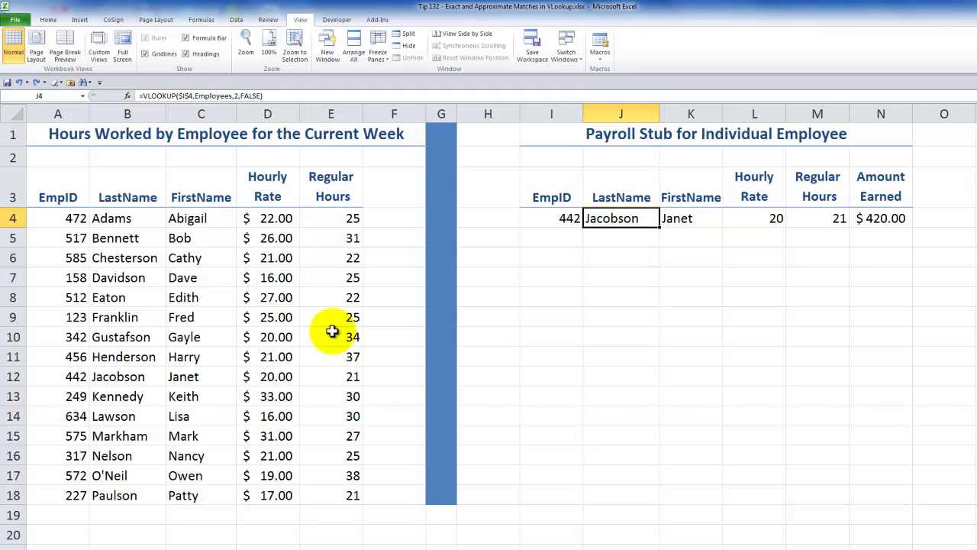
# Set the payroll stub's EmpID in I4 to the employee ID listed in row 16.
pyautogui.click(558, 218)
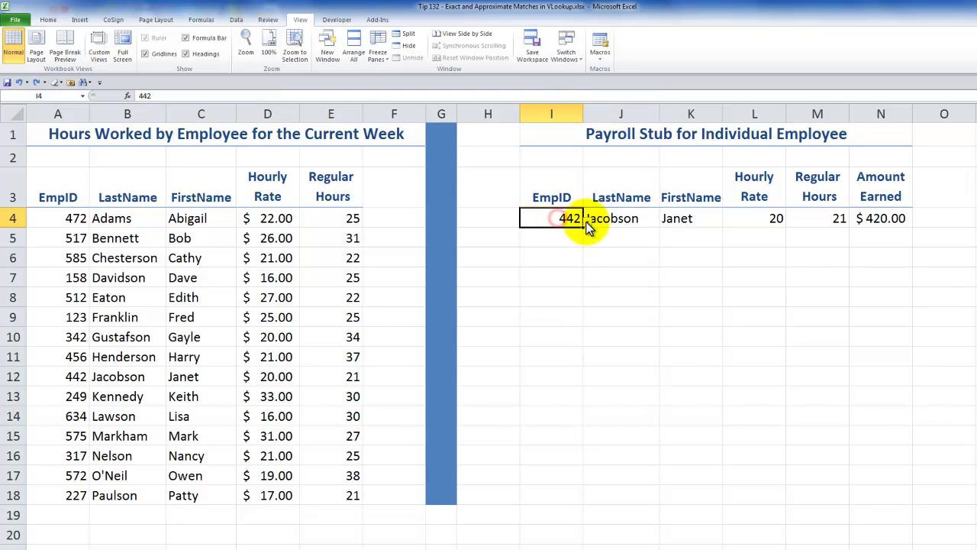
pyautogui.click(588, 221)
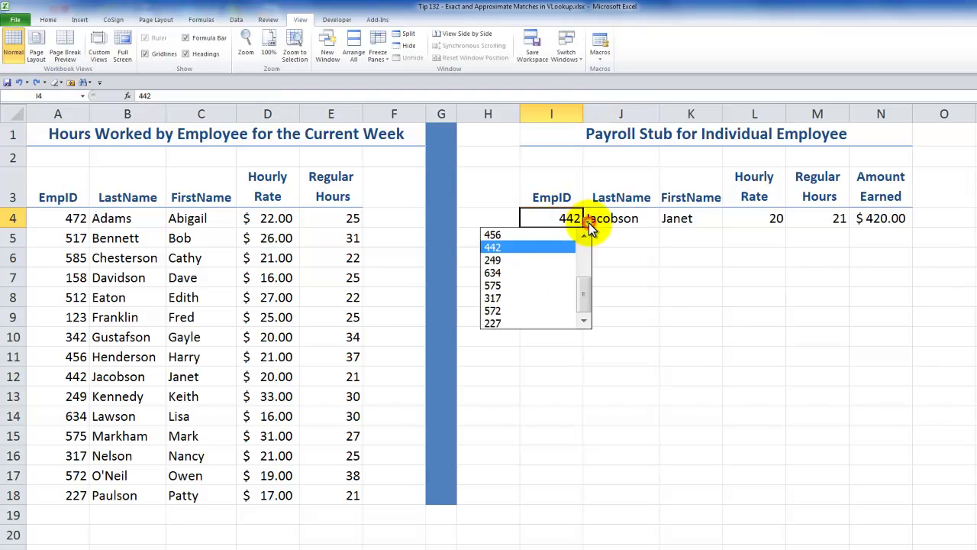
pyautogui.click(525, 297)
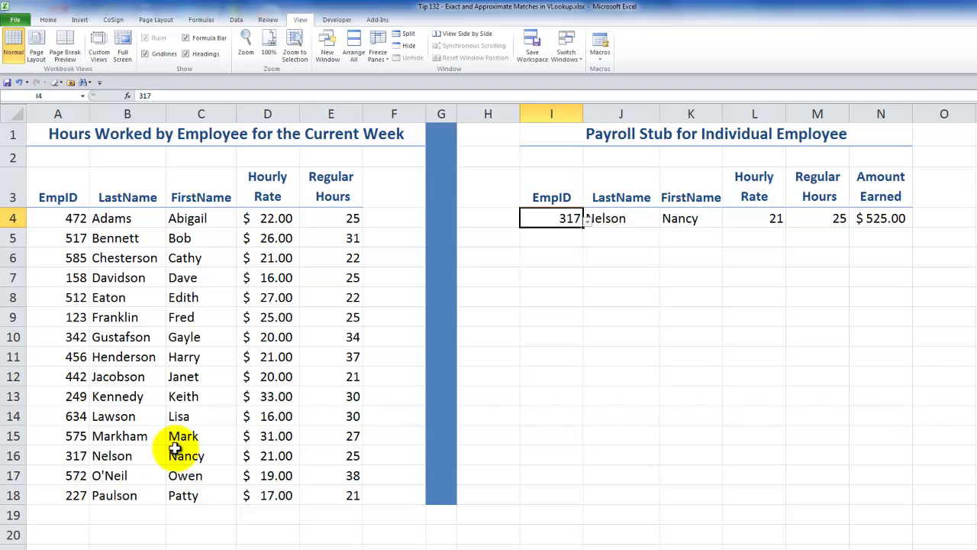
# Return to the Two Types of Matches for VLOOKUP() sheet and switch to the web browser showing the 50 Best Tips for Excel 2007 product page.
pyautogui.hotkey('ctrl', 'pageup')
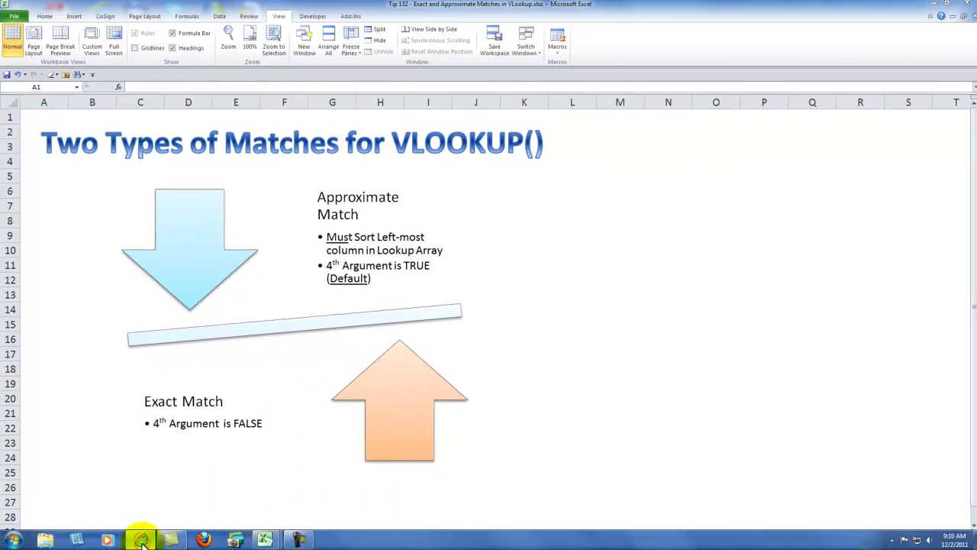
pyautogui.click(142, 539)
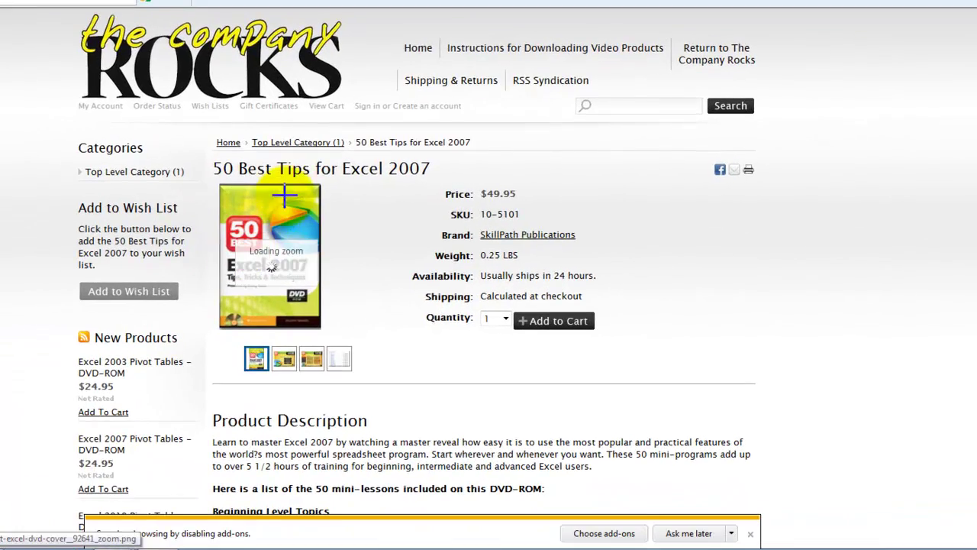